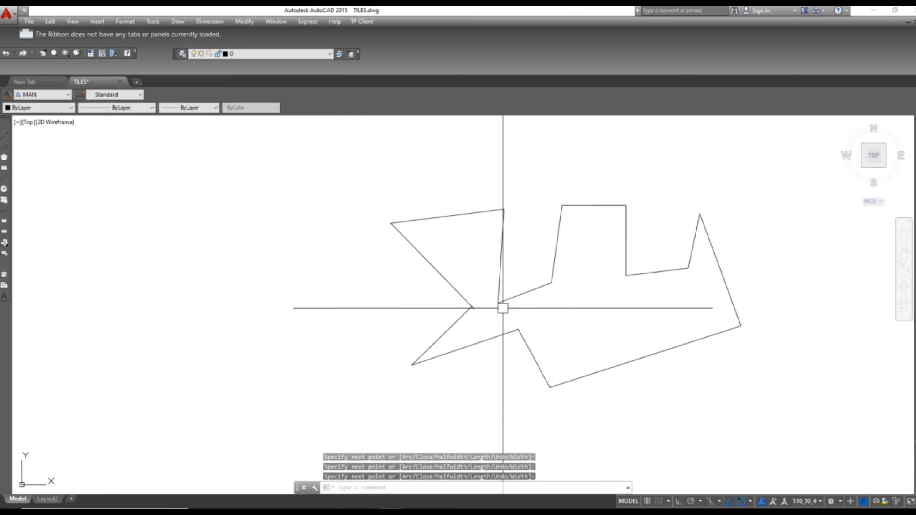
Select the irregular zigzag polyline to examine its line segments, then clear the selection.
{"action": "left_click", "coordinate": [509, 300]}
{"action": "scroll", "coordinate": [460, 282], "scroll_direction": "down", "scroll_amount": 2}
{"action": "middle_click_drag", "start_coordinate": [678, 289], "coordinate": [578, 296]}
{"action": "scroll", "coordinate": [455, 295], "scroll_direction": "up", "scroll_amount": 4}
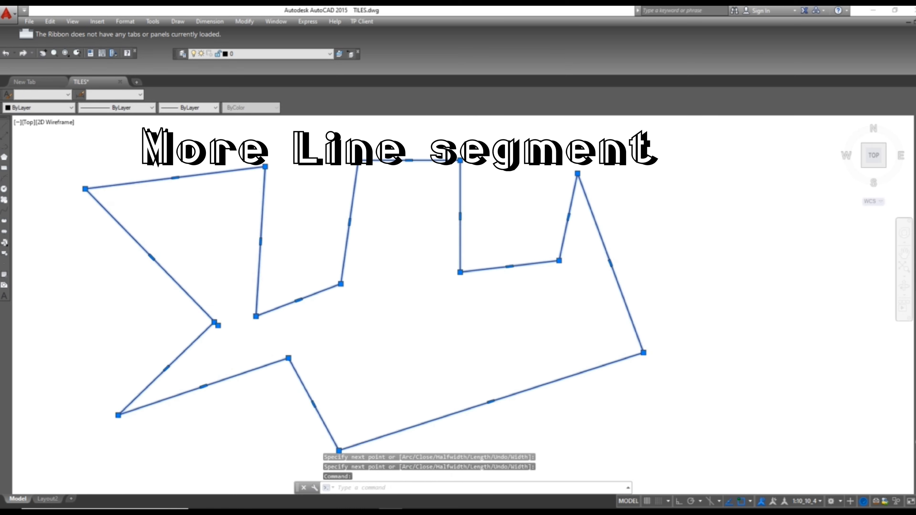
{"action": "middle_click_drag", "start_coordinate": [462, 289], "coordinate": [450, 317]}
{"action": "scroll", "coordinate": [444, 236], "scroll_direction": "down", "scroll_amount": 2}
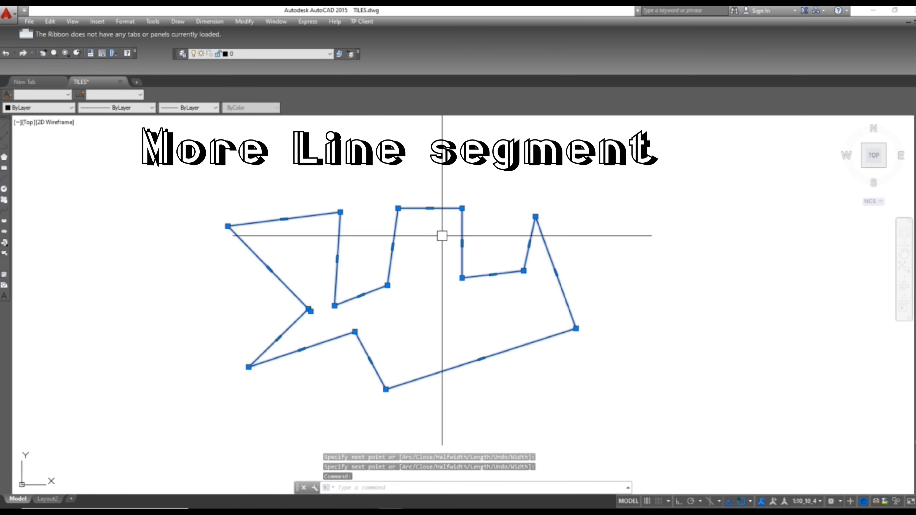
{"action": "key", "text": "Escape"}
Set the current object colour to Red and start a polyline with Ortho on, placing a short horizontal first segment.
{"action": "left_click", "coordinate": [39, 108]}
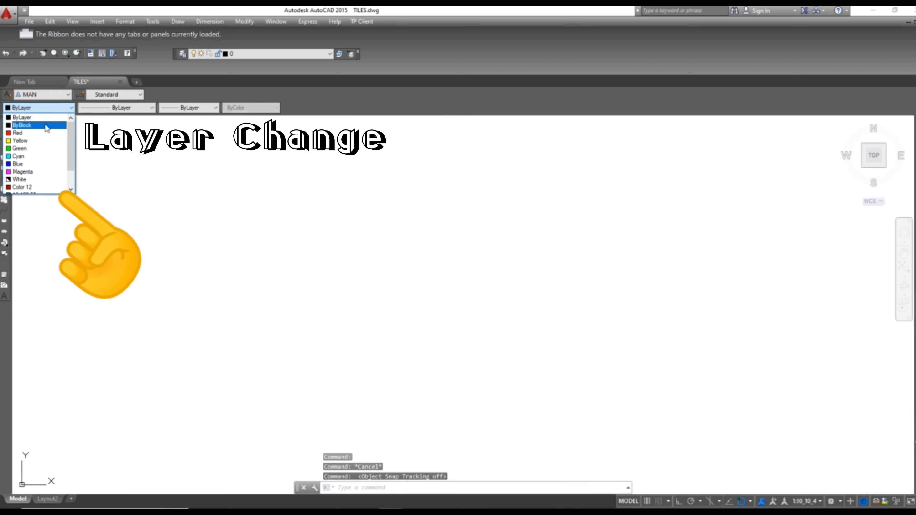
{"action": "left_click", "coordinate": [32, 133]}
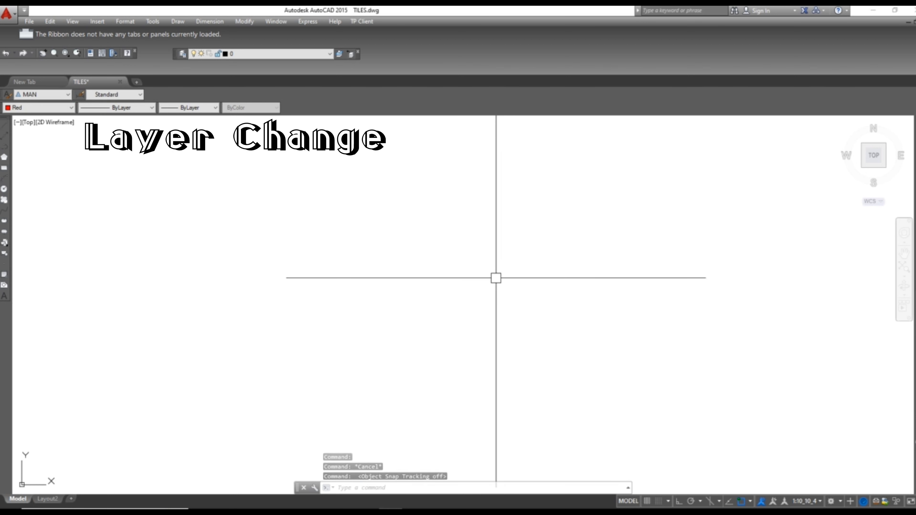
{"action": "type", "text": "pl"}
{"action": "key", "text": "Return"}
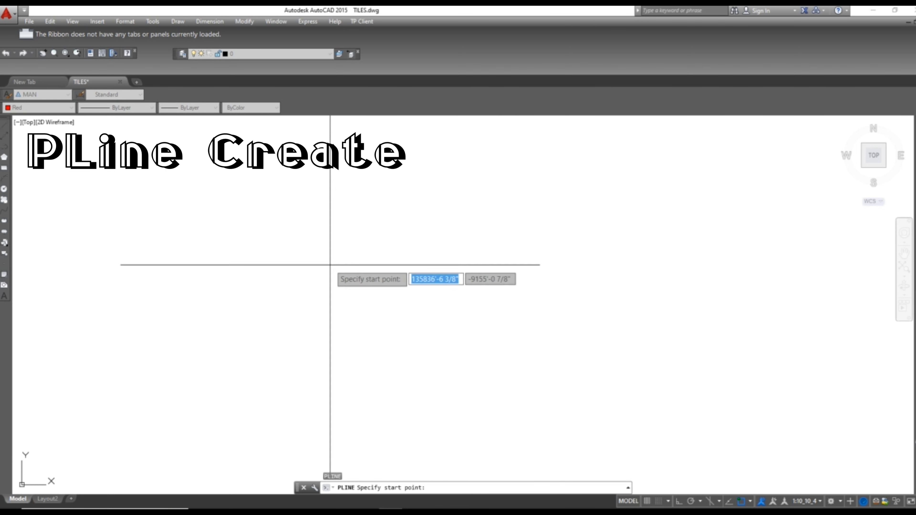
{"action": "left_click", "coordinate": [322, 258]}
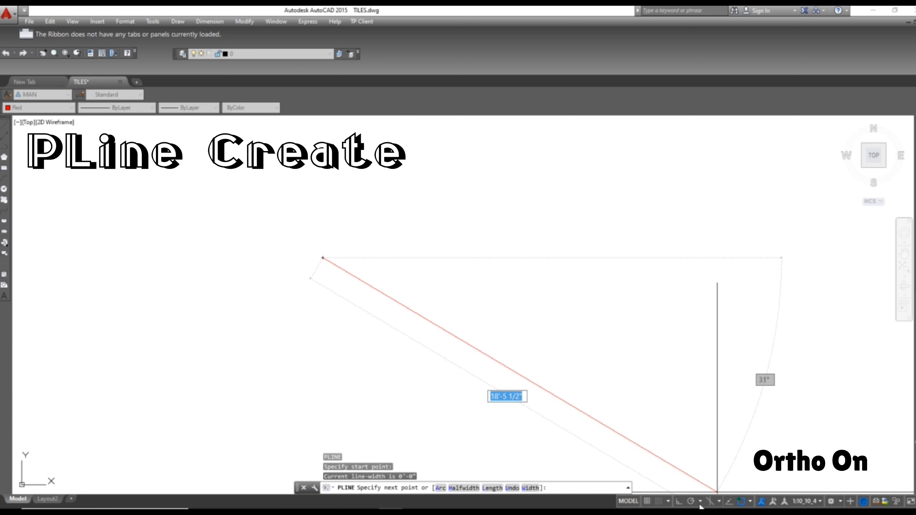
{"action": "left_click", "coordinate": [679, 503]}
{"action": "left_click", "coordinate": [357, 231]}
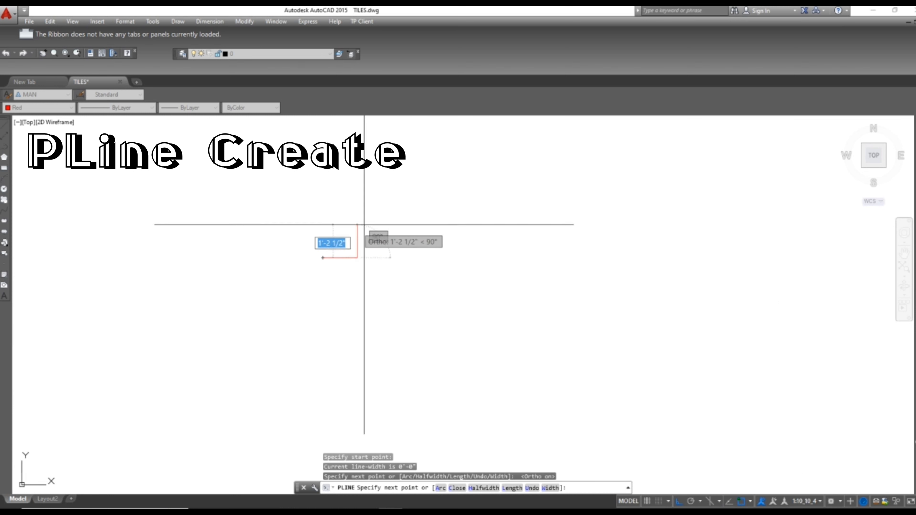
Continue the polyline rightwards with right-angled segments that form two rectangular battlements joined by a horizontal gap.
{"action": "left_click", "coordinate": [365, 196]}
{"action": "left_click", "coordinate": [402, 195]}
{"action": "left_click", "coordinate": [403, 250]}
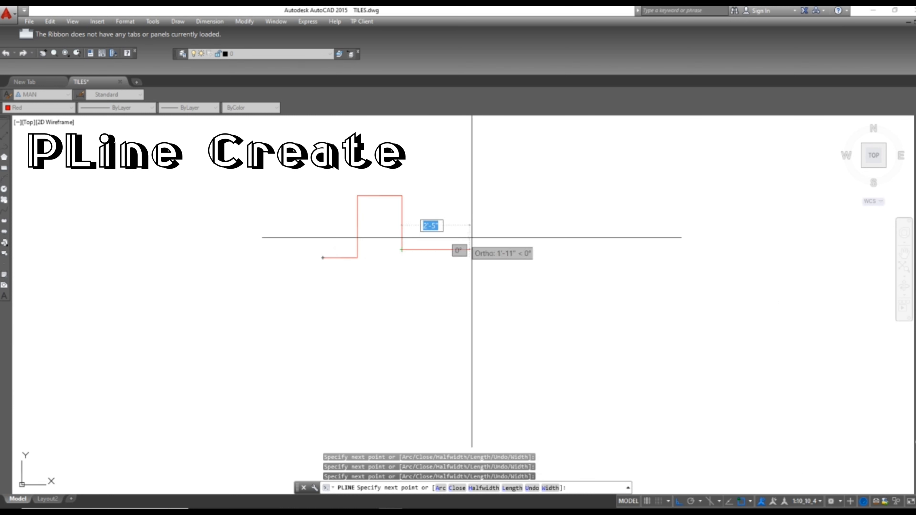
{"action": "left_click", "coordinate": [472, 241]}
{"action": "left_click", "coordinate": [472, 200]}
{"action": "left_click", "coordinate": [525, 201]}
{"action": "left_click", "coordinate": [525, 239]}
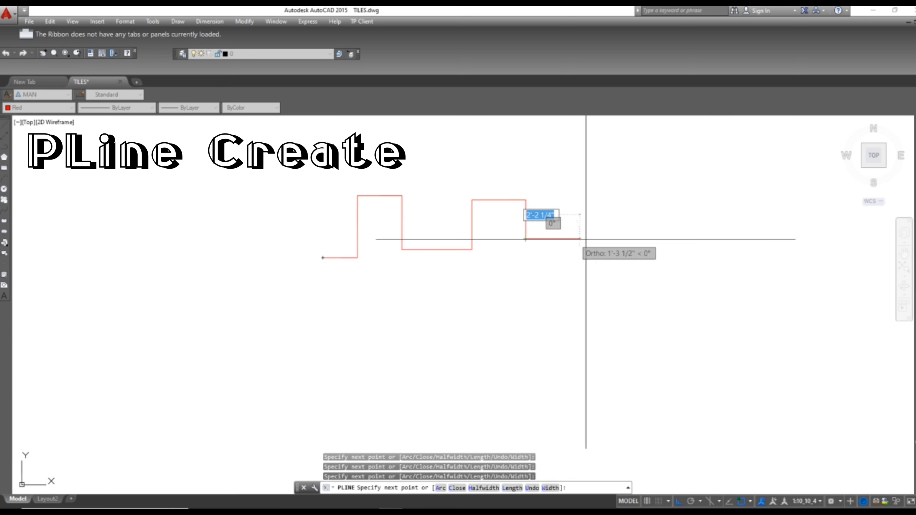
Add a third rectangular battlement with a longer vertical right side, and run the straight base back towards the start point.
{"action": "left_click", "coordinate": [587, 238]}
{"action": "left_click", "coordinate": [636, 245]}
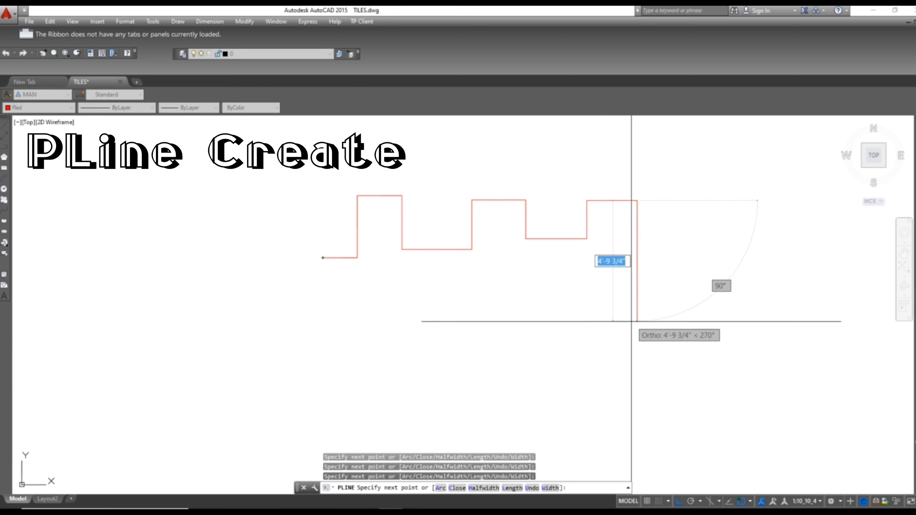
{"action": "left_click", "coordinate": [664, 290]}
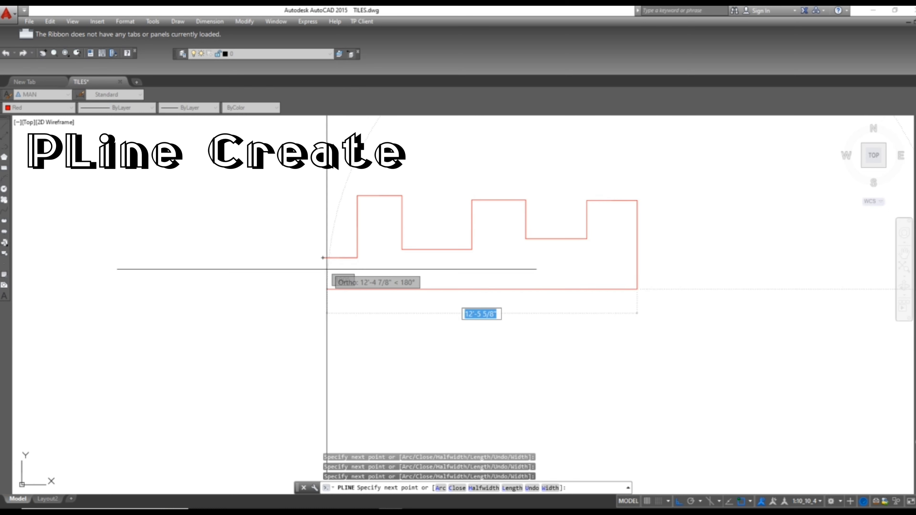
{"action": "left_click", "coordinate": [317, 274]}
Draw a new polyline with a horizontal first segment, then use the Arc option to add three alternating arcs stacked upwards.
{"action": "left_click", "coordinate": [178, 22]}
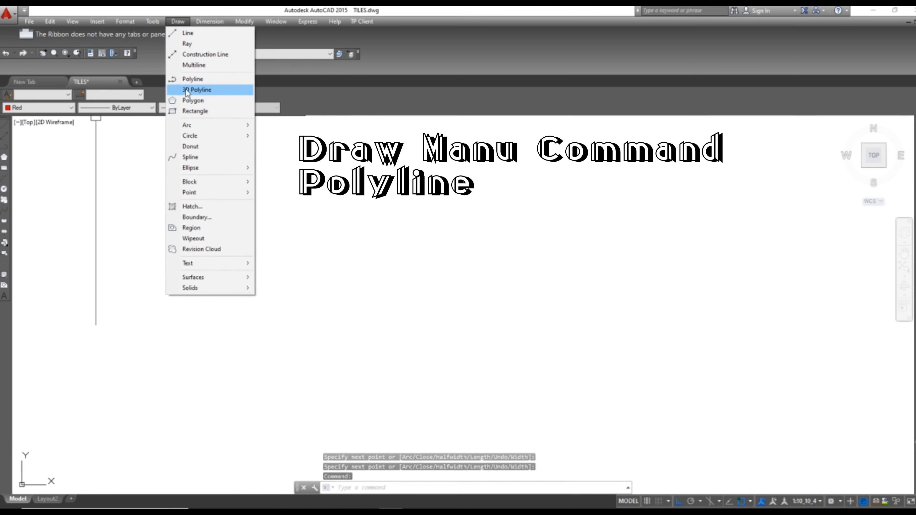
{"action": "left_click", "coordinate": [193, 79]}
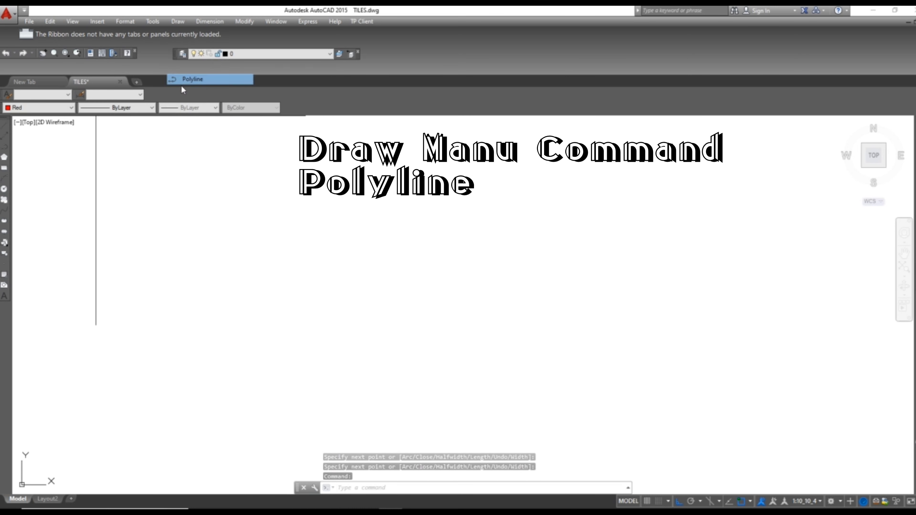
{"action": "left_click", "coordinate": [265, 258]}
{"action": "left_click", "coordinate": [338, 258]}
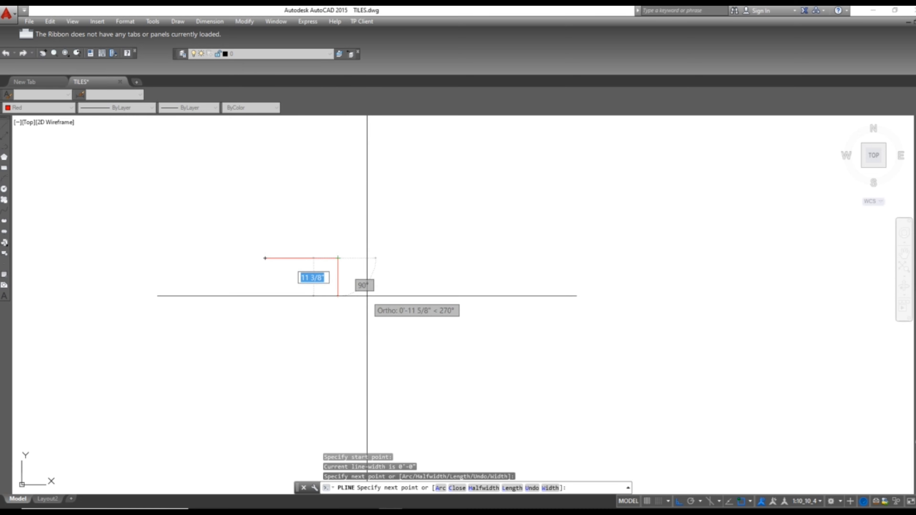
{"action": "type", "text": "A"}
{"action": "key", "text": "Return"}
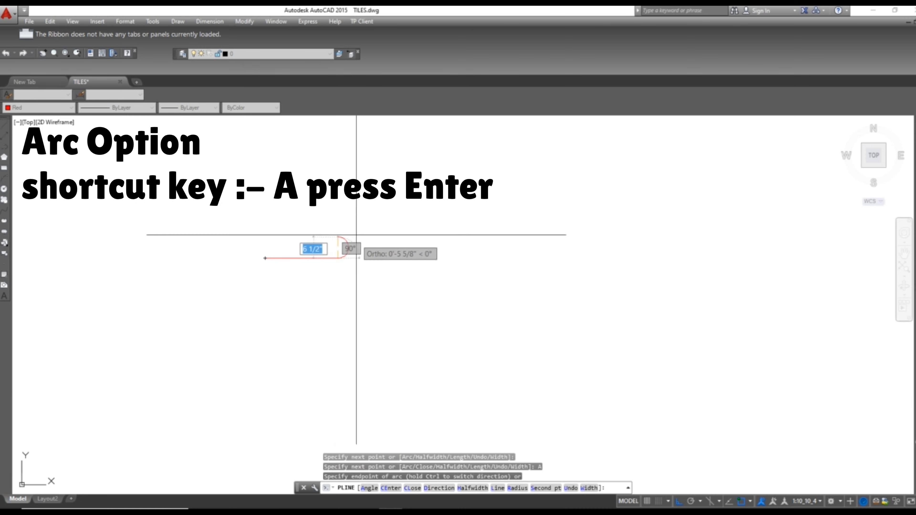
{"action": "left_click", "coordinate": [339, 219]}
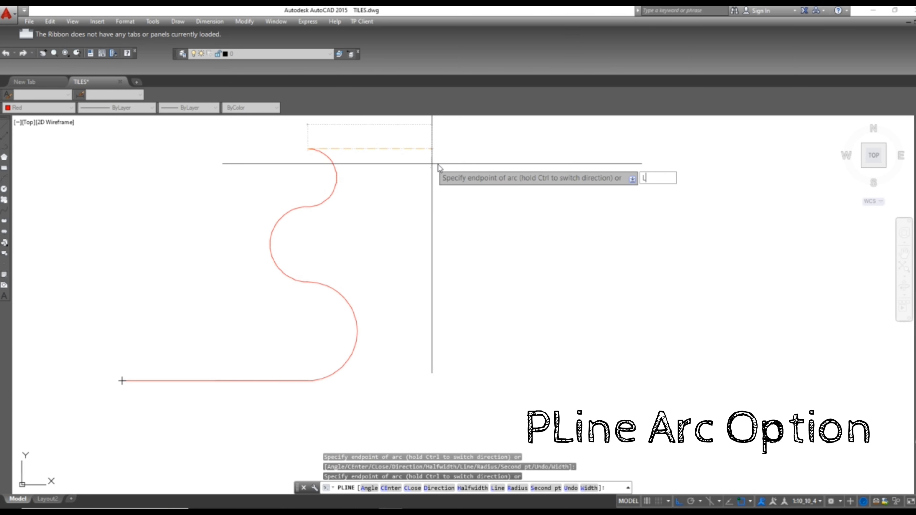
Switch the polyline back to Line and add a horizontal segment to the right and a long vertical segment downwards.
{"action": "key", "text": "Return"}
{"action": "left_click", "coordinate": [439, 163]}
{"action": "scroll", "coordinate": [437, 197], "scroll_direction": "down", "scroll_amount": 2}
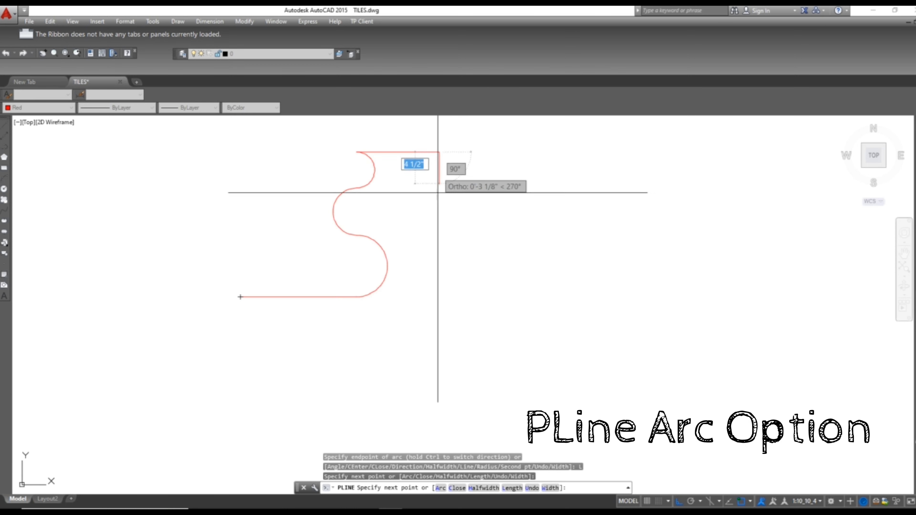
{"action": "left_click", "coordinate": [444, 313]}
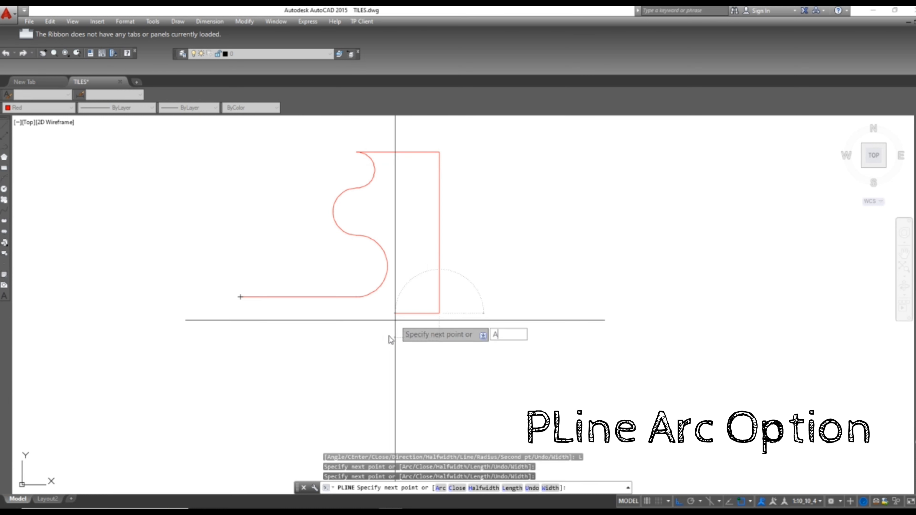
Switch the polyline to Arc and add five alternating semicircular arcs running leftwards along the shape's lower edge.
{"action": "type", "text": "A"}
{"action": "key", "text": "Return"}
{"action": "left_click", "coordinate": [394, 357]}
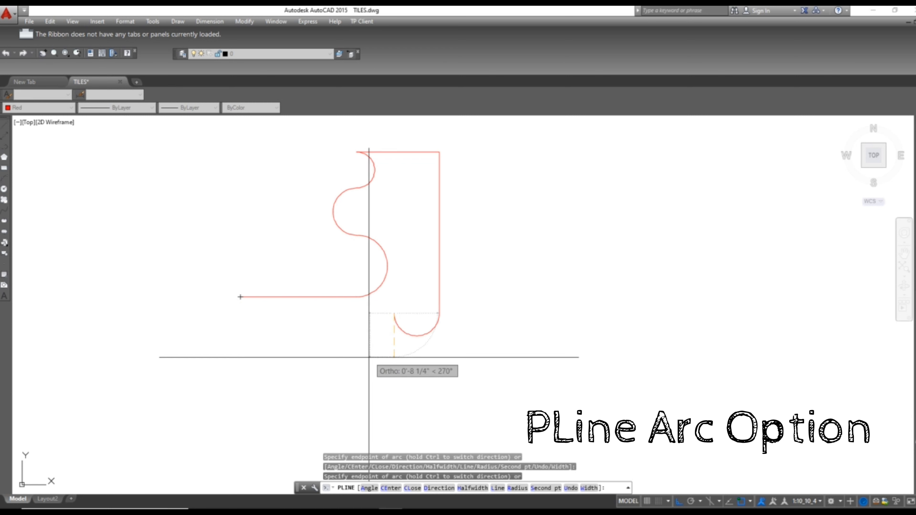
{"action": "left_click", "coordinate": [355, 334]}
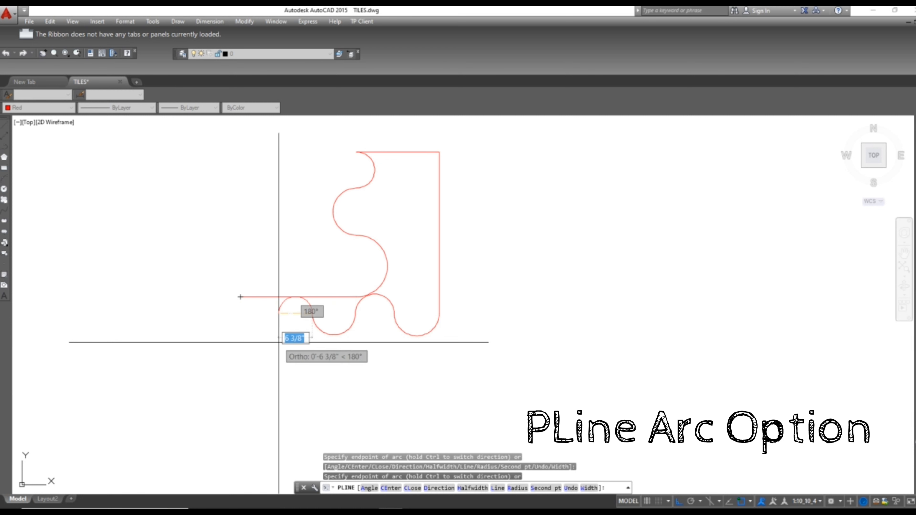
{"action": "scroll", "coordinate": [294, 316], "scroll_direction": "up", "scroll_amount": 2}
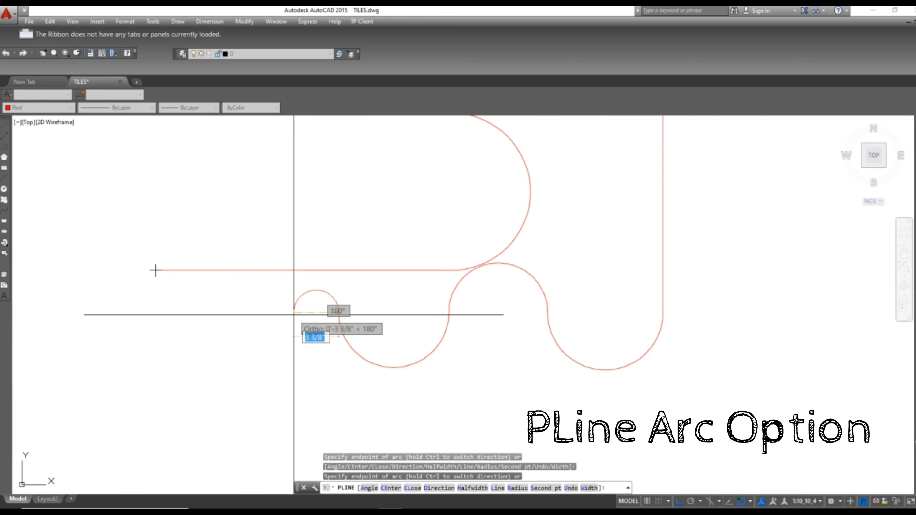
{"action": "left_click", "coordinate": [293, 314]}
{"action": "scroll", "coordinate": [320, 255], "scroll_direction": "down", "scroll_amount": 1}
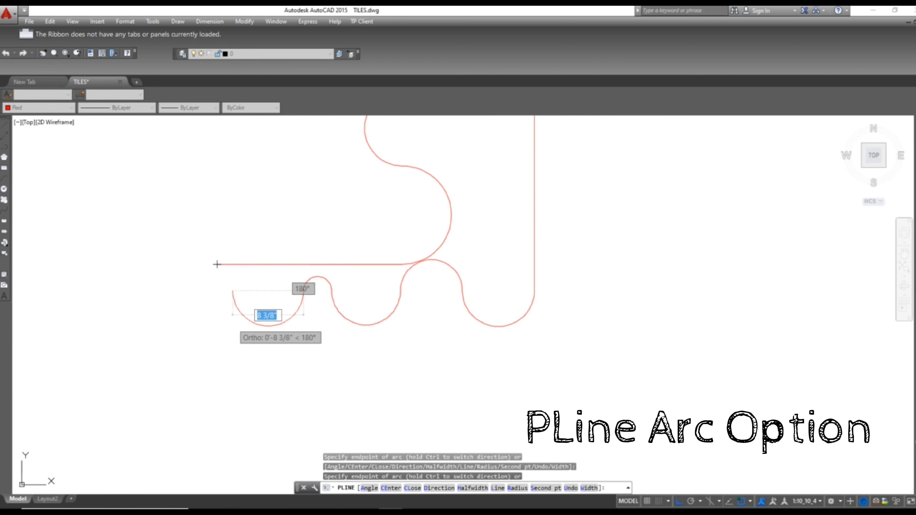
{"action": "left_click", "coordinate": [233, 293]}
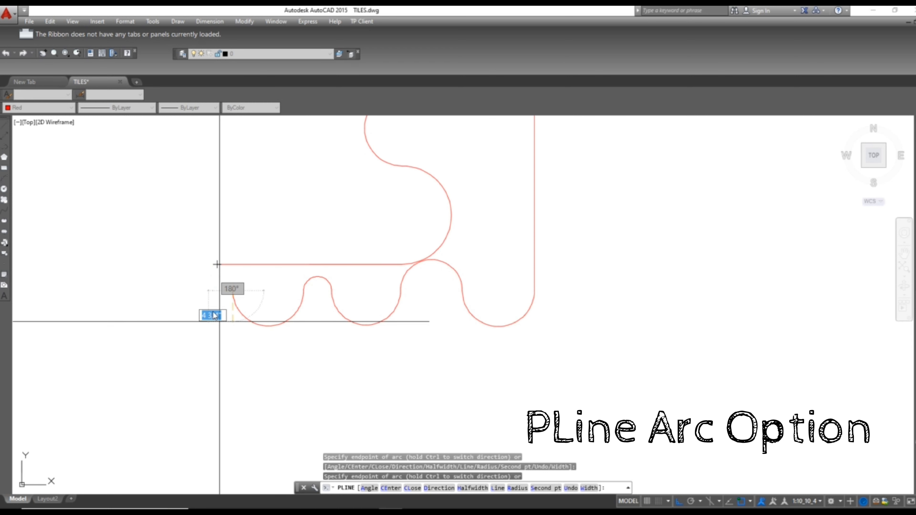
Switch the polyline to Line, add a small rectangular end at the left of the shape, and finish at the start point.
{"action": "type", "text": "L"}
{"action": "key", "text": "Return"}
{"action": "left_click", "coordinate": [141, 290]}
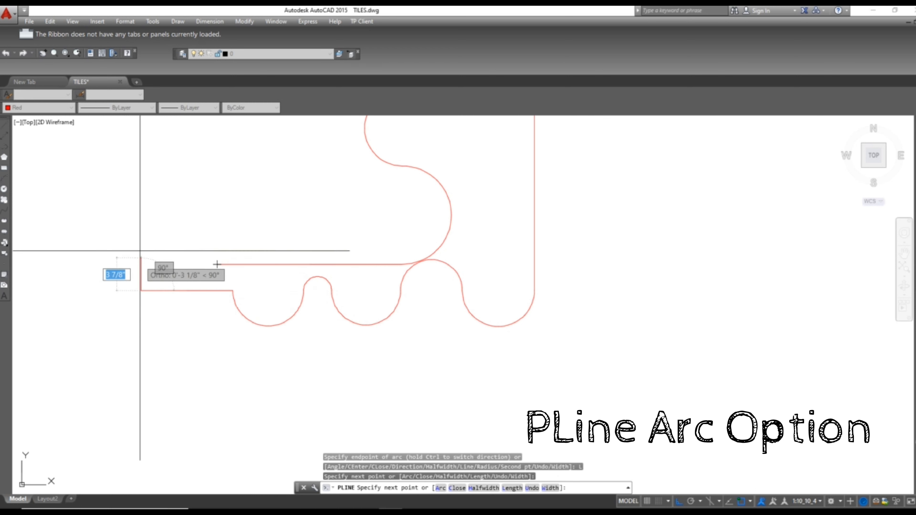
{"action": "left_click", "coordinate": [141, 245]}
{"action": "left_click", "coordinate": [216, 247]}
{"action": "scroll", "coordinate": [208, 255], "scroll_direction": "up", "scroll_amount": 1}
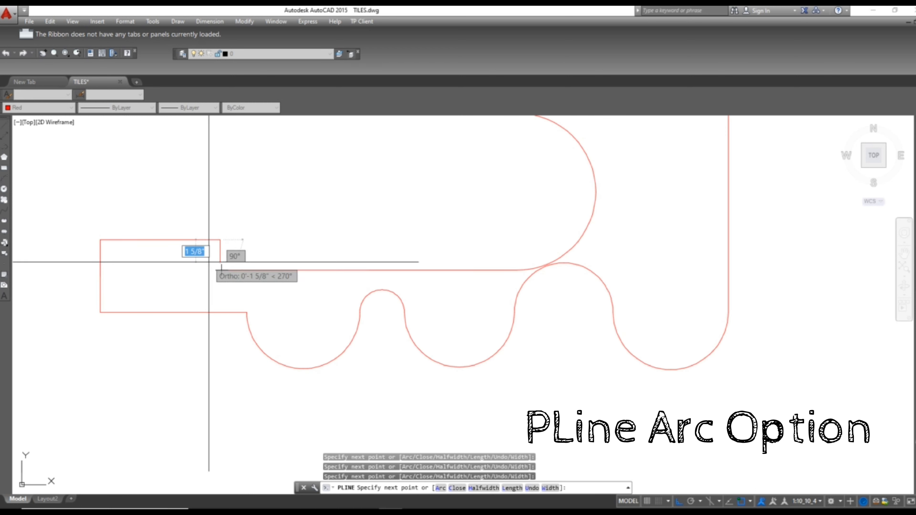
{"action": "left_click", "coordinate": [219, 269]}
{"action": "key", "text": "Return"}
{"action": "scroll", "coordinate": [221, 231], "scroll_direction": "down", "scroll_amount": 2}
{"action": "key", "text": "Escape"}
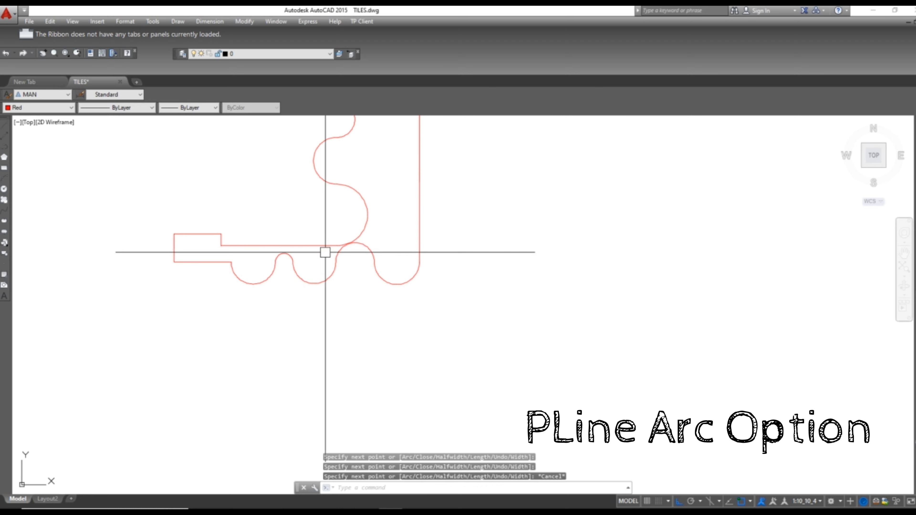
Select the finished line-and-arc polyline to examine its segments, then clear the selection.
{"action": "scroll", "coordinate": [327, 252], "scroll_direction": "down", "scroll_amount": 2}
{"action": "left_click", "coordinate": [351, 217]}
{"action": "scroll", "coordinate": [349, 199], "scroll_direction": "up", "scroll_amount": 1}
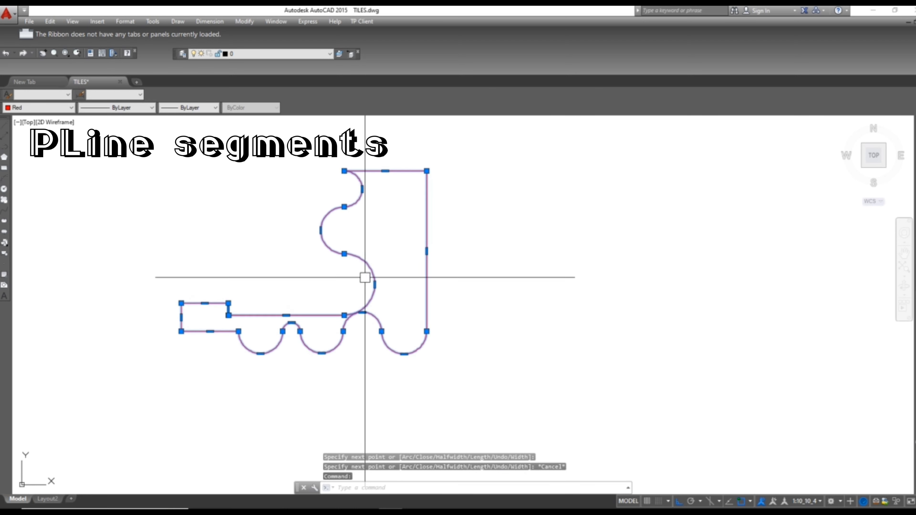
{"action": "scroll", "coordinate": [329, 235], "scroll_direction": "up", "scroll_amount": 2}
{"action": "scroll", "coordinate": [397, 215], "scroll_direction": "down", "scroll_amount": 1}
{"action": "middle_click_drag", "start_coordinate": [405, 244], "coordinate": [421, 295]}
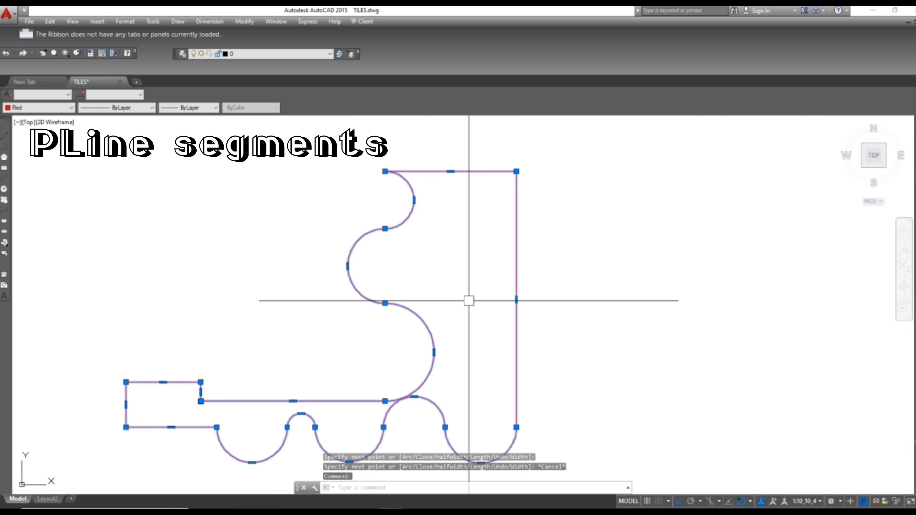
{"action": "key", "text": "Escape"}
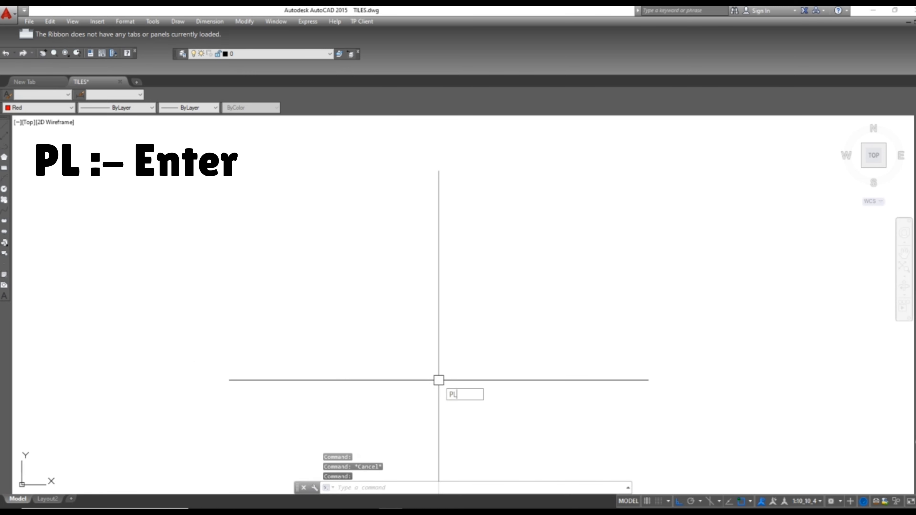
Start another polyline in empty space with a short horizontal segment to the right.
{"action": "key", "text": "Return"}
{"action": "left_click", "coordinate": [272, 273]}
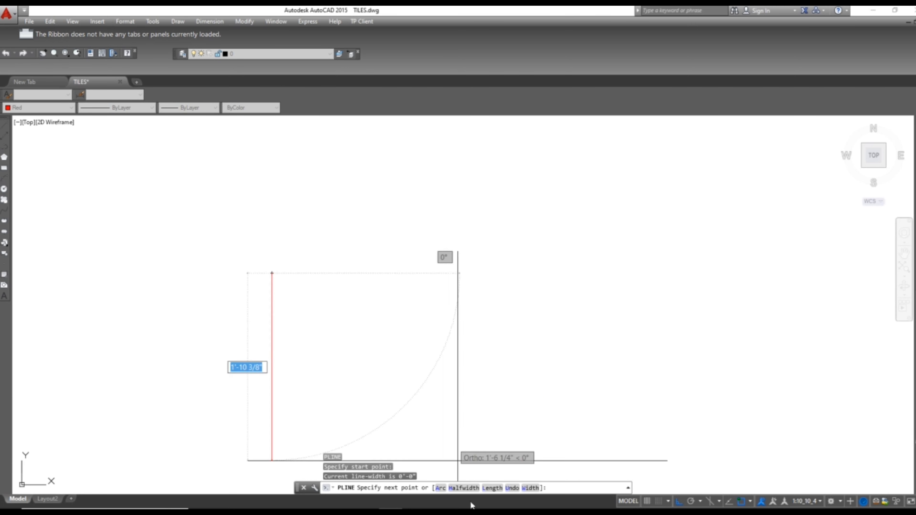
{"action": "left_click", "coordinate": [313, 275]}
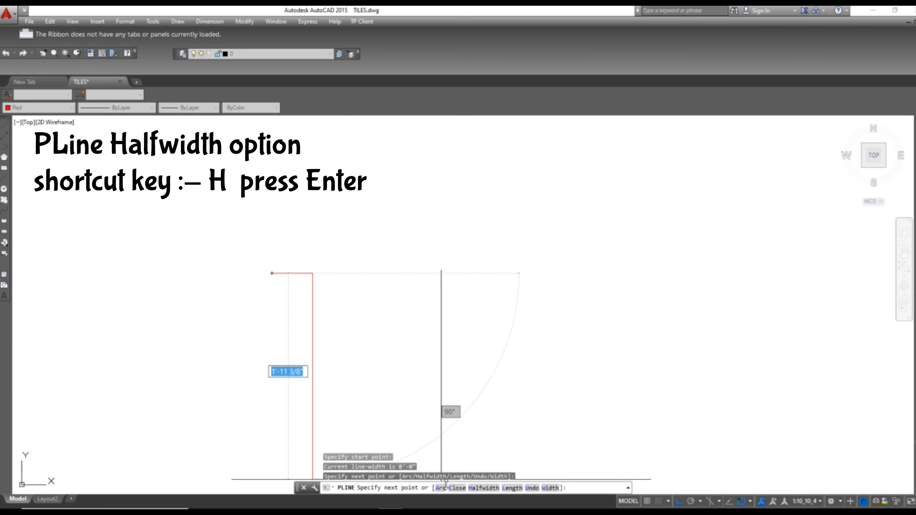
Use the Halfwidth option with starting half-width 0 and ending half-width 6 to add a horizontal tapered segment.
{"action": "left_click", "coordinate": [480, 490]}
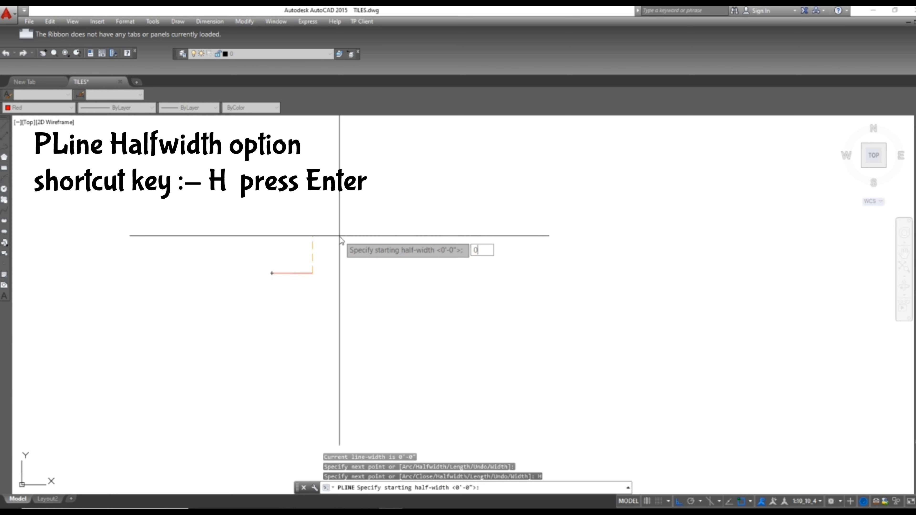
{"action": "key", "text": "Return"}
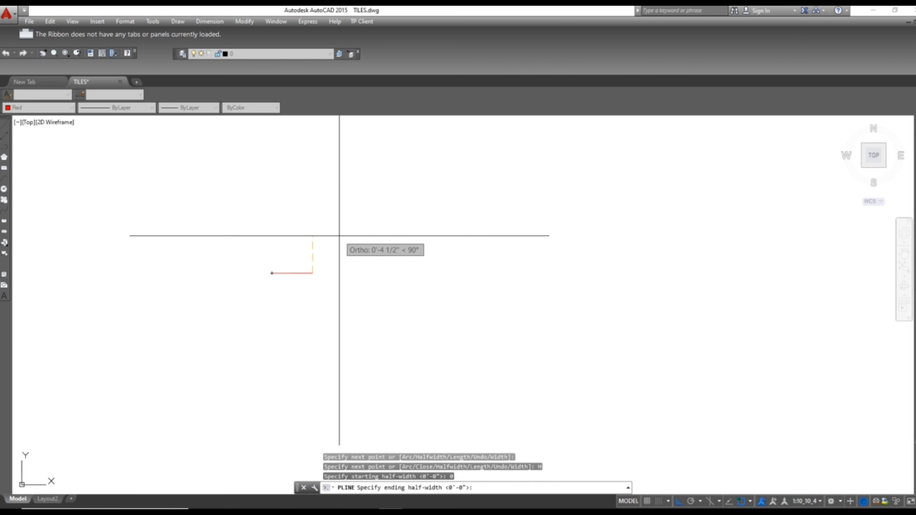
{"action": "type", "text": "6"}
{"action": "key", "text": "Return"}
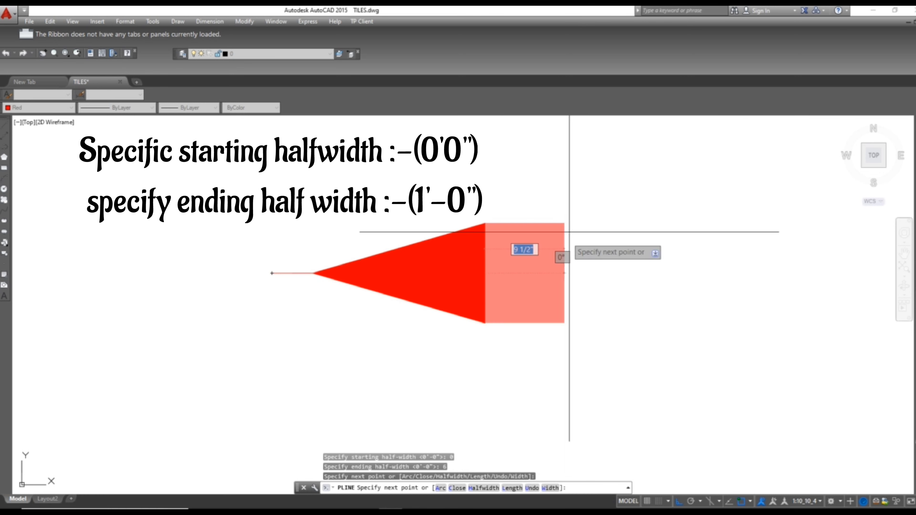
{"action": "scroll", "coordinate": [584, 303], "scroll_direction": "down", "scroll_amount": 4}
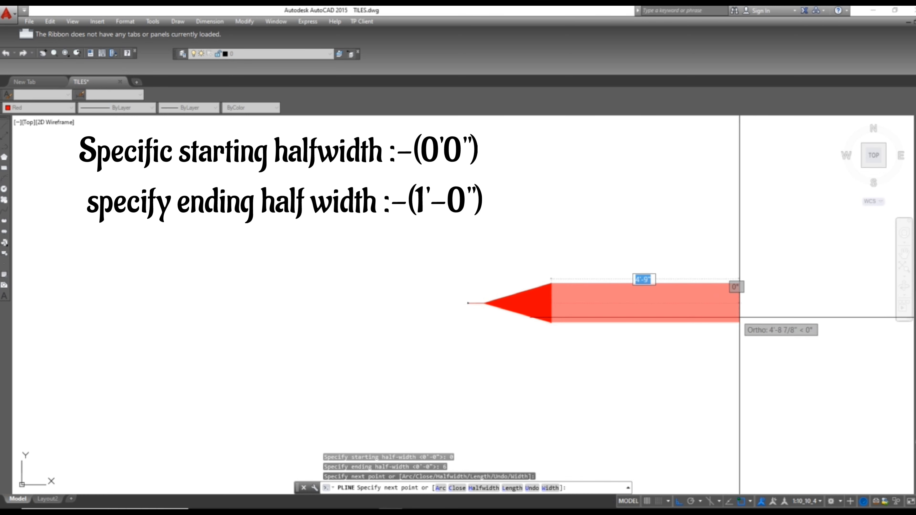
Continue the wide polyline with a horizontal segment about 4'-9" to the right and a vertical segment about 2'-11" upward.
{"action": "middle_click_drag", "start_coordinate": [628, 331], "coordinate": [531, 351]}
{"action": "left_click", "coordinate": [644, 352]}
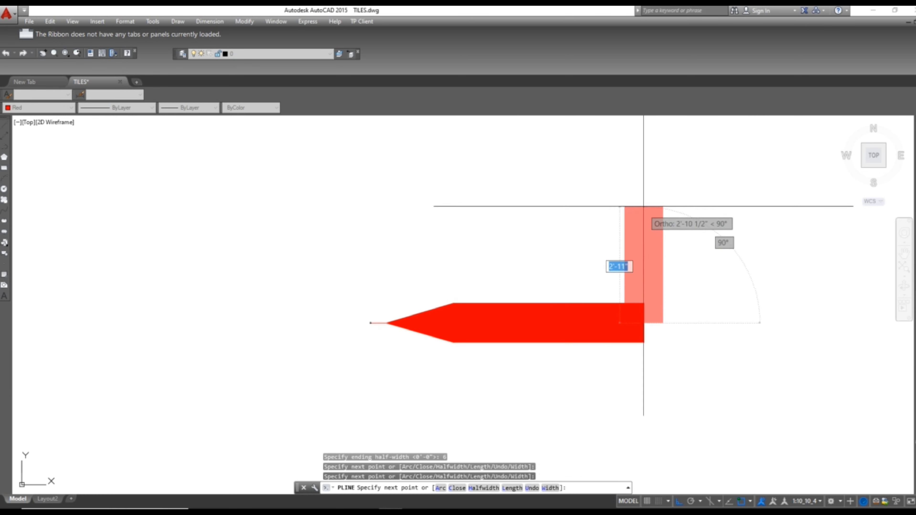
{"action": "left_click", "coordinate": [645, 206]}
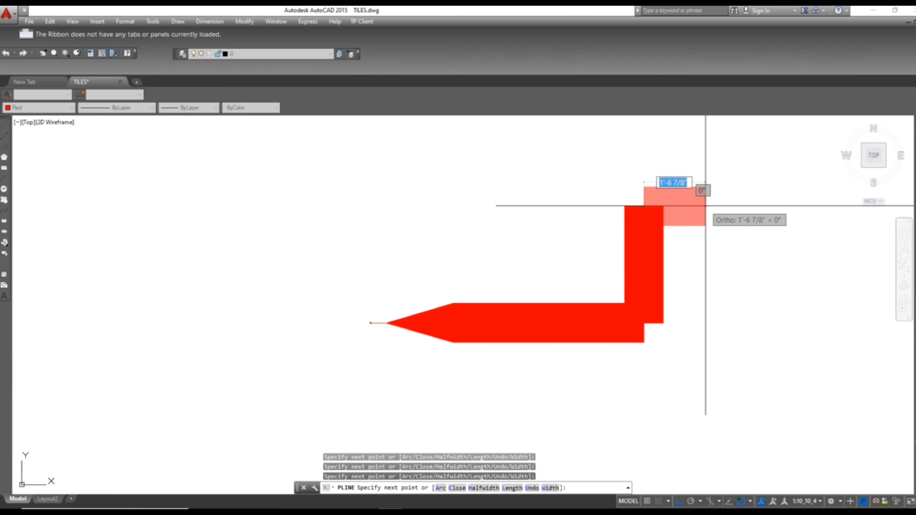
Use Halfwidth with starting value 0 and ending value 2 to add a tapered segment and a uniform segment toward the left.
{"action": "key", "text": "Return"}
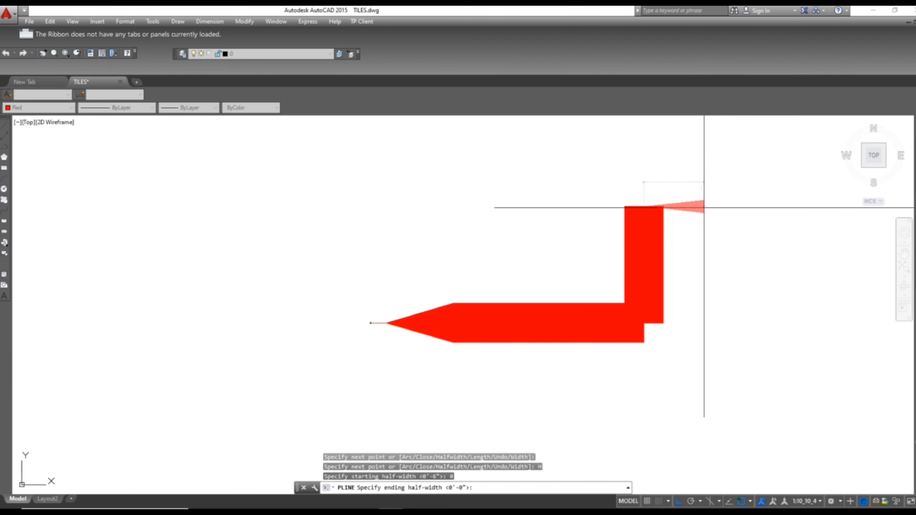
{"action": "type", "text": "2"}
{"action": "key", "text": "Return"}
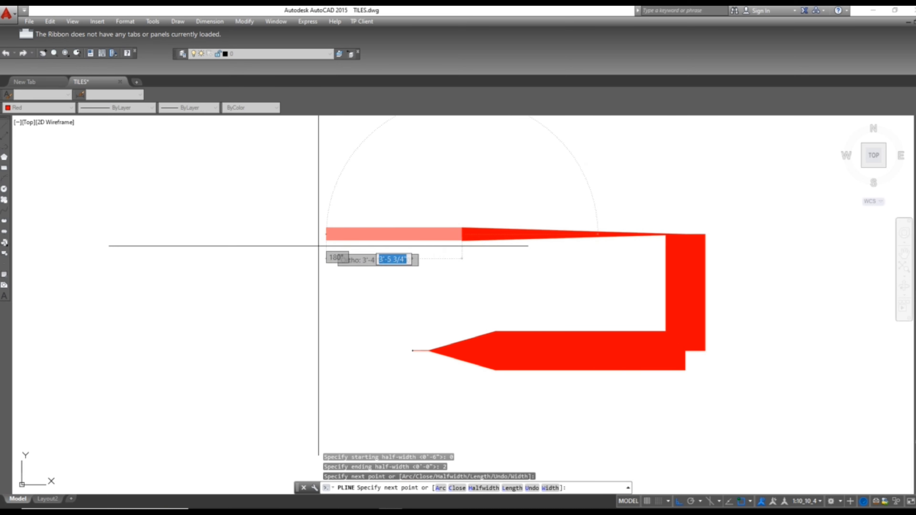
{"action": "left_click", "coordinate": [228, 233]}
Continue the 2-inch half-width polyline straight down, and back to the right with a horizontal segment about 3' long.
{"action": "scroll", "coordinate": [232, 220], "scroll_direction": "down", "scroll_amount": 2}
{"action": "scroll", "coordinate": [208, 307], "scroll_direction": "up", "scroll_amount": 1}
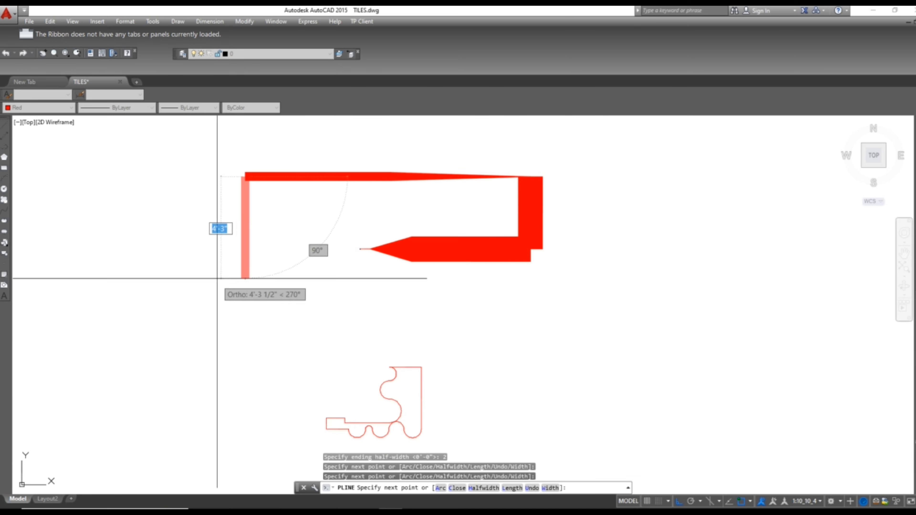
{"action": "left_click", "coordinate": [219, 262]}
{"action": "scroll", "coordinate": [224, 265], "scroll_direction": "up", "scroll_amount": 2}
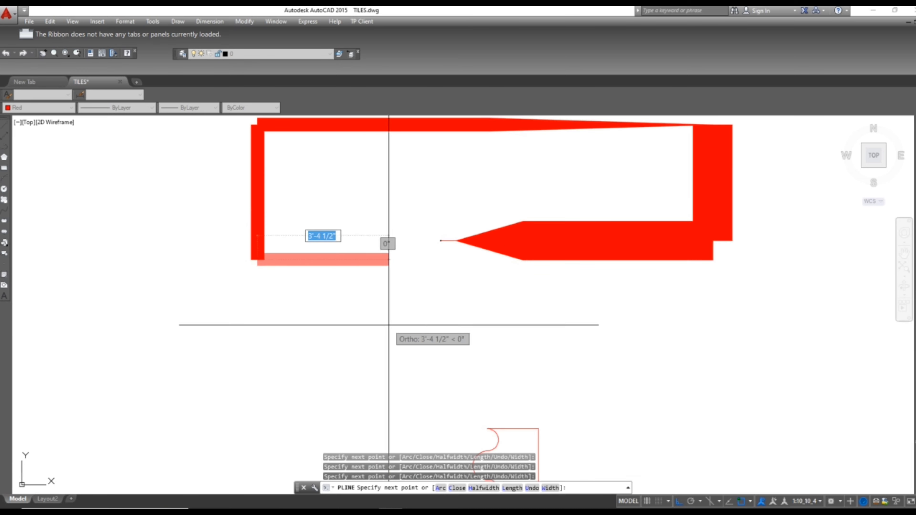
{"action": "left_click", "coordinate": [376, 301]}
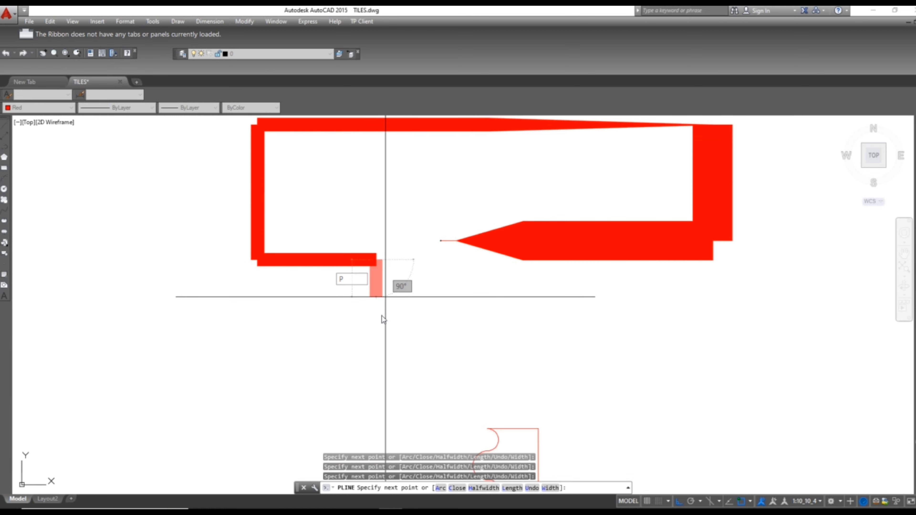
Set the starting and ending half-widths to 0 and add thin segments about 2'-2" downward and to the right.
{"action": "key", "text": "BackSpace"}
{"action": "type", "text": "H"}
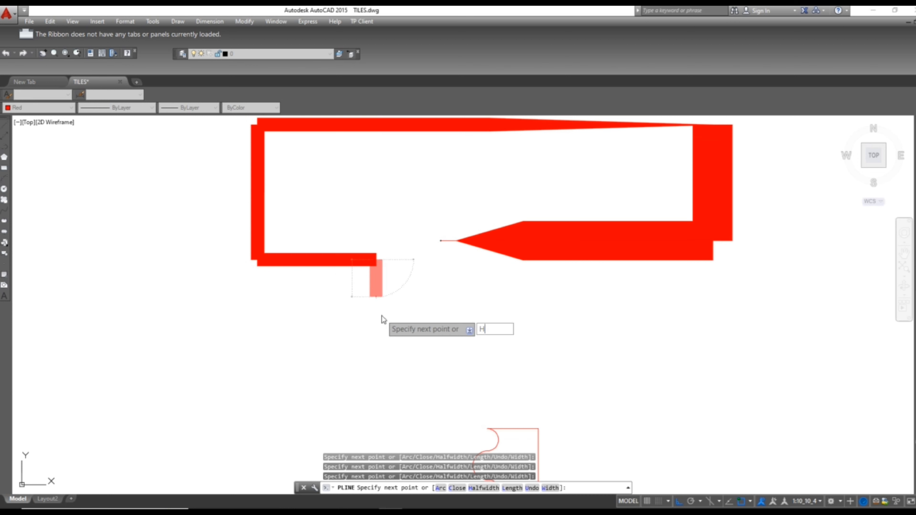
{"action": "key", "text": "Return"}
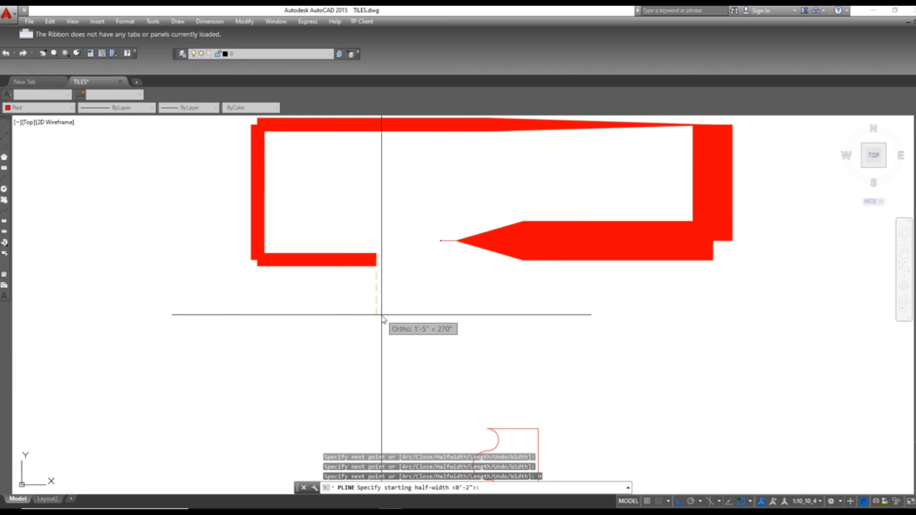
{"action": "type", "text": "0"}
{"action": "key", "text": "Return"}
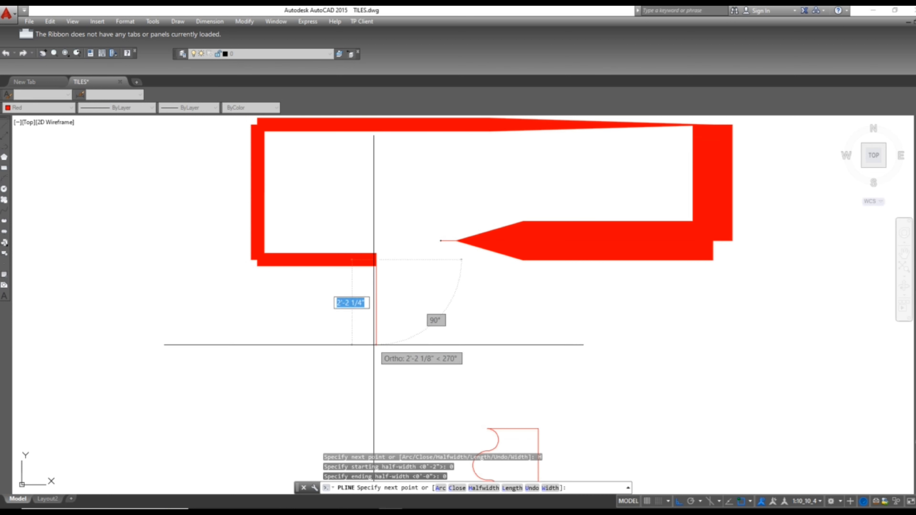
{"action": "left_click", "coordinate": [376, 345]}
{"action": "left_click", "coordinate": [471, 345]}
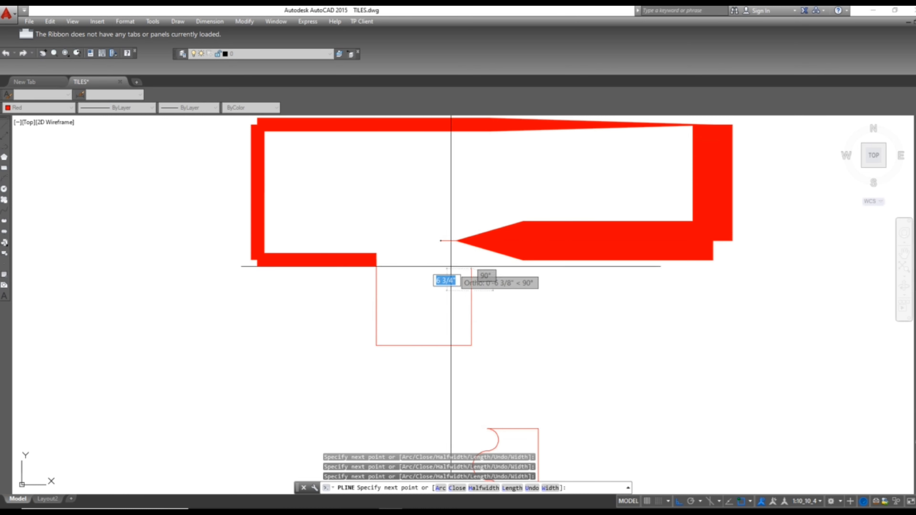
Add thin orthogonal segments up, left, up past the starting tip and right, and close the polyline to its start point.
{"action": "left_click", "coordinate": [471, 291]}
{"action": "left_click", "coordinate": [414, 291]}
{"action": "left_click", "coordinate": [413, 201]}
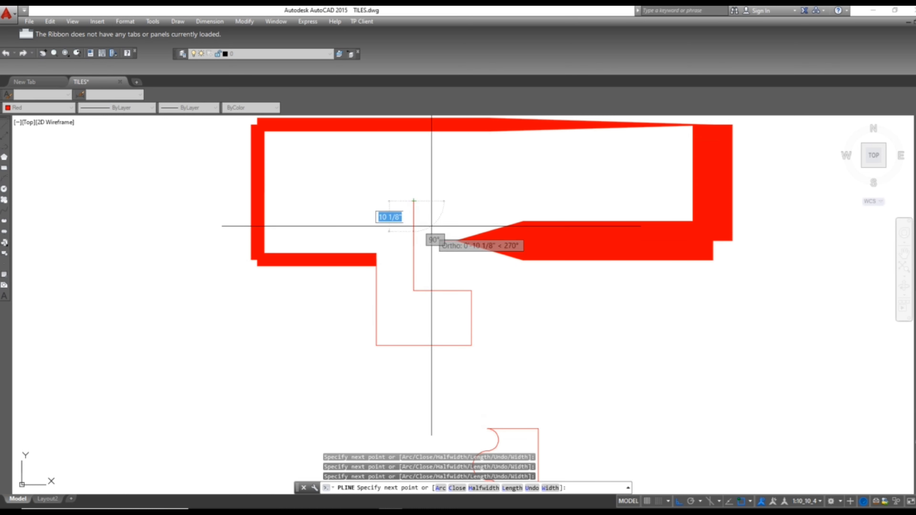
{"action": "left_click", "coordinate": [452, 201]}
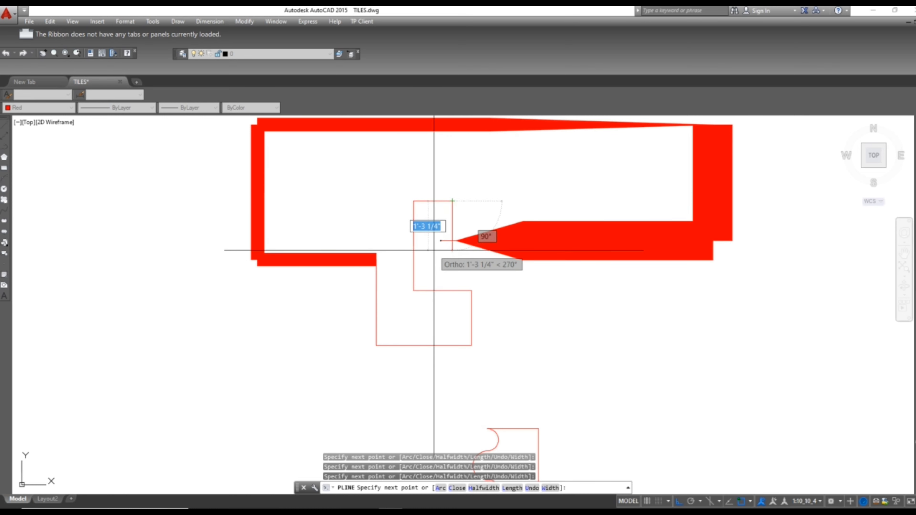
{"action": "key", "text": "Return"}
Select the closed variable-width polyline to examine its segments and vertices.
{"action": "scroll", "coordinate": [466, 287], "scroll_direction": "down", "scroll_amount": 5}
{"action": "scroll", "coordinate": [472, 277], "scroll_direction": "up", "scroll_amount": 5}
{"action": "left_click", "coordinate": [474, 265]}
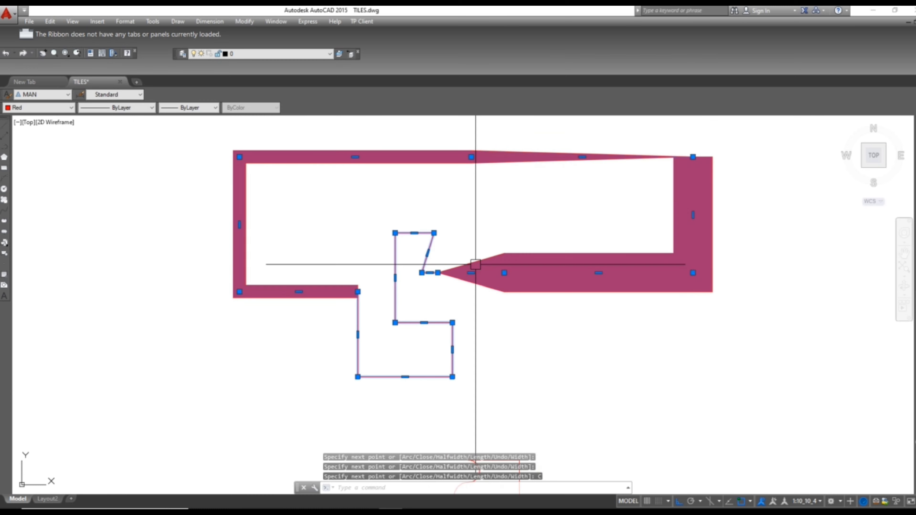
{"action": "middle_click_drag", "start_coordinate": [470, 265], "coordinate": [462, 316]}
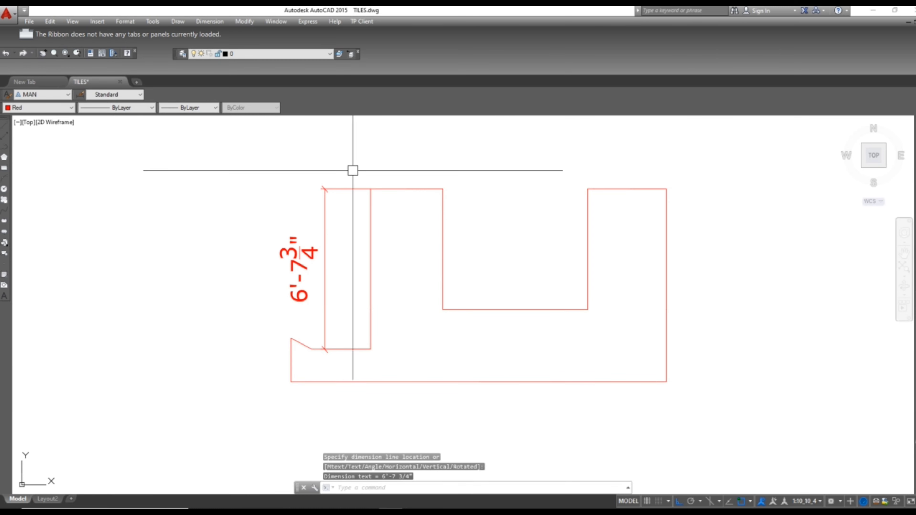
Add a linear dimension above the top edge of the U-shaped outline's left arm.
{"action": "left_click", "coordinate": [223, 22]}
{"action": "left_click", "coordinate": [230, 46]}
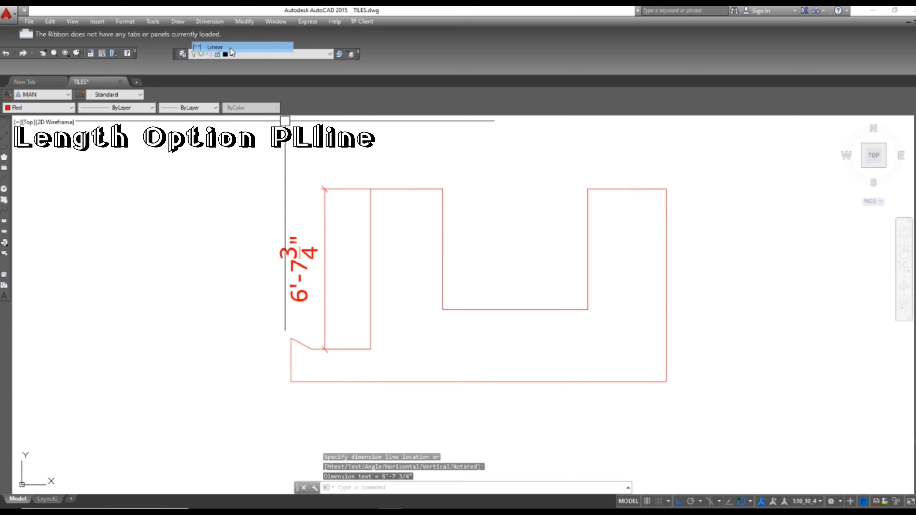
{"action": "left_click", "coordinate": [370, 188]}
{"action": "left_click", "coordinate": [443, 188]}
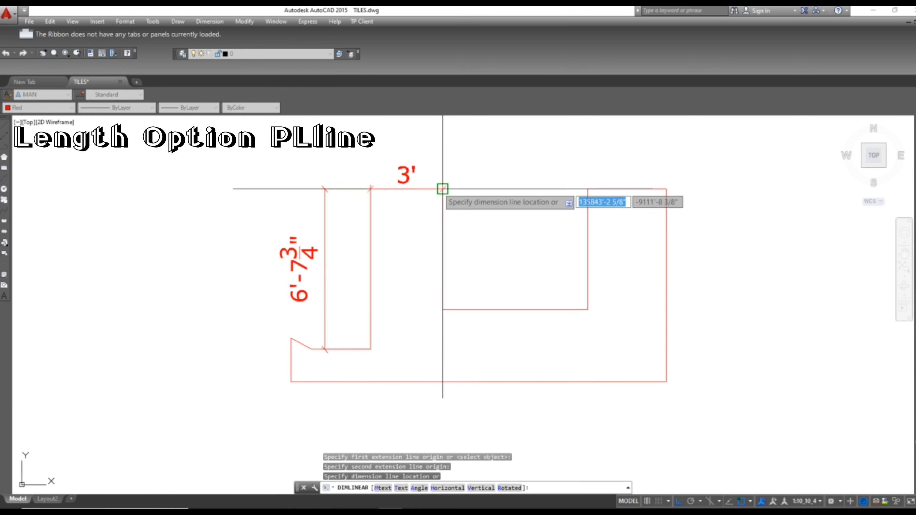
{"action": "left_click", "coordinate": [443, 144]}
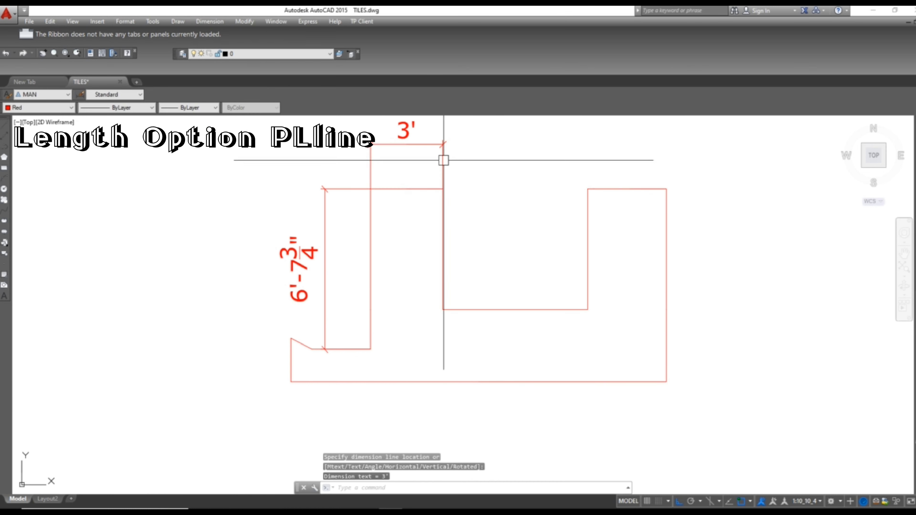
Add a linear dimension above the top edge of the U-shaped outline's right arm.
{"action": "left_click", "coordinate": [213, 21]}
{"action": "left_click", "coordinate": [225, 48]}
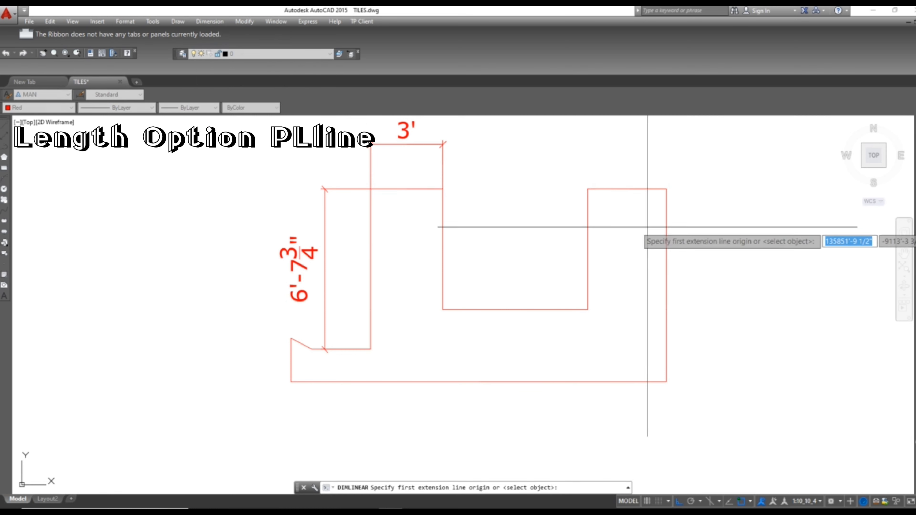
{"action": "left_click", "coordinate": [588, 189]}
{"action": "left_click", "coordinate": [667, 189]}
{"action": "left_click", "coordinate": [634, 164]}
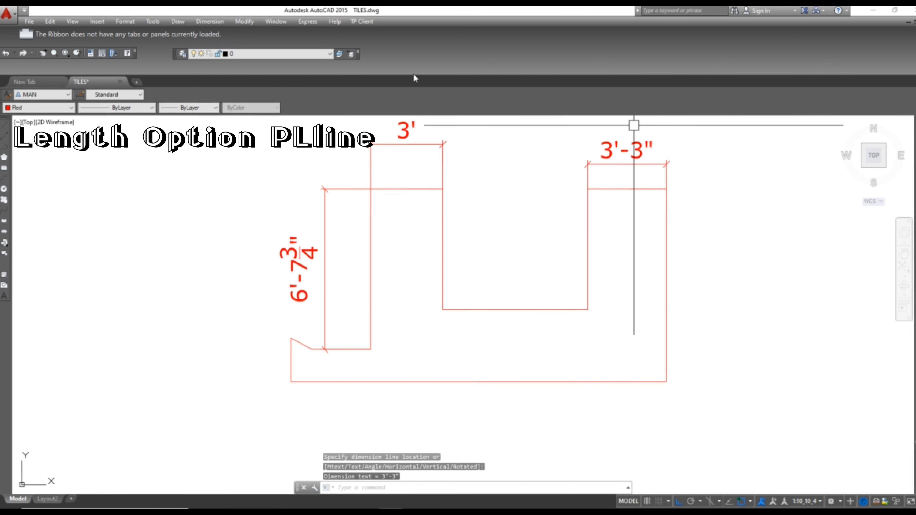
Add a vertical linear dimension outside the outline's full-height right edge.
{"action": "left_click", "coordinate": [223, 23]}
{"action": "left_click", "coordinate": [224, 47]}
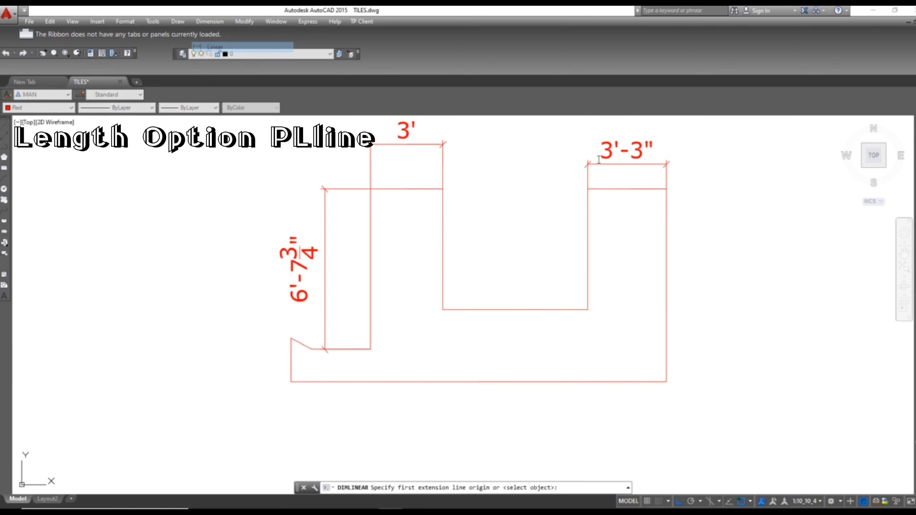
{"action": "left_click", "coordinate": [666, 189]}
{"action": "left_click", "coordinate": [666, 382]}
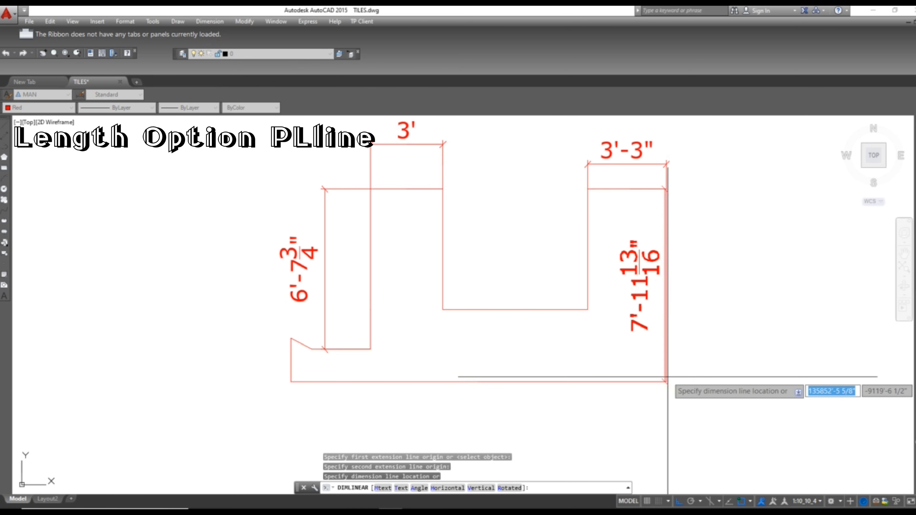
{"action": "left_click", "coordinate": [736, 375]}
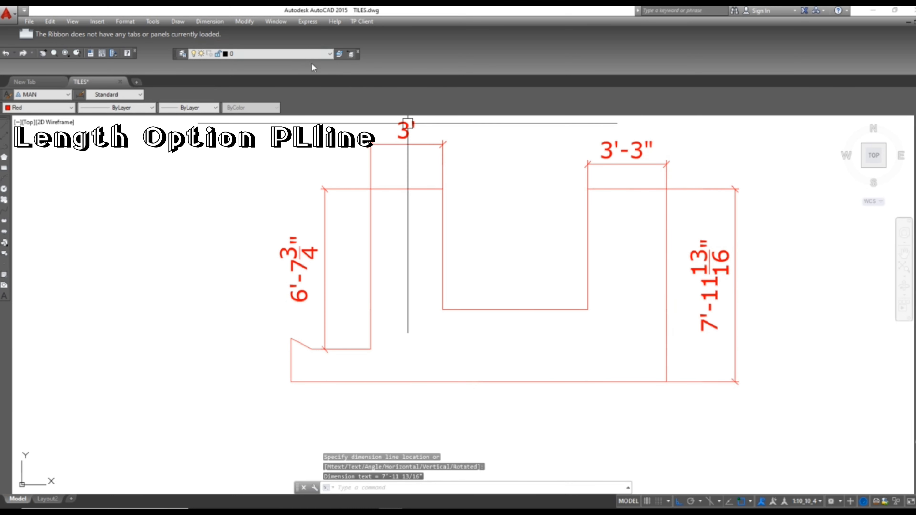
Add a vertical linear dimension inside the notch for its right-hand edge.
{"action": "left_click", "coordinate": [211, 22]}
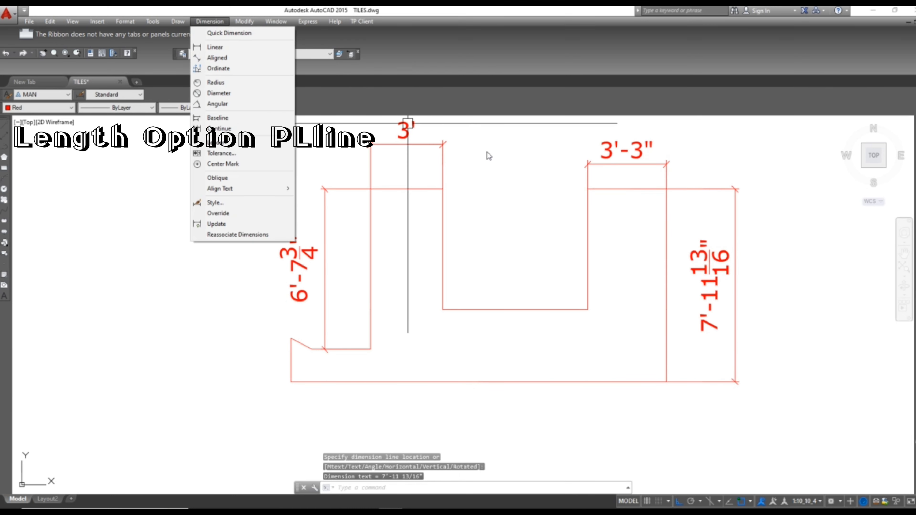
{"action": "left_click", "coordinate": [237, 47]}
{"action": "left_click", "coordinate": [588, 189]}
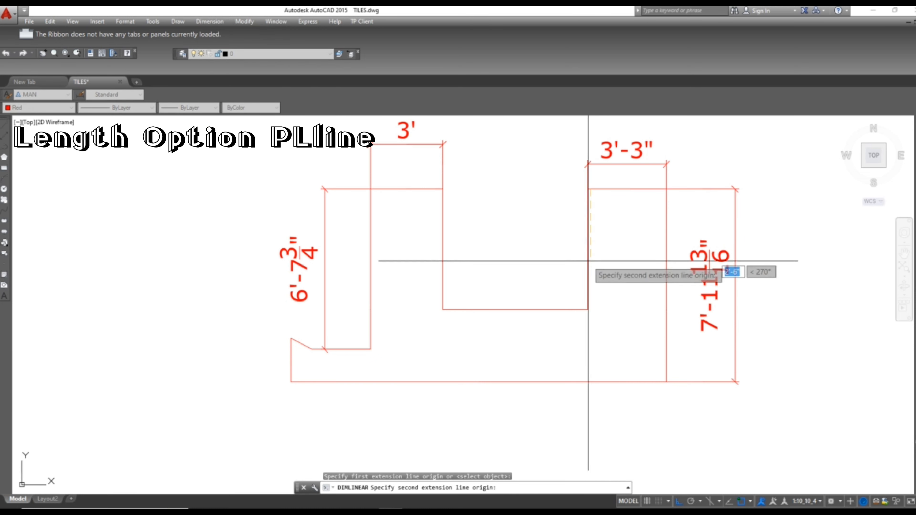
{"action": "left_click", "coordinate": [588, 310]}
{"action": "left_click", "coordinate": [547, 269]}
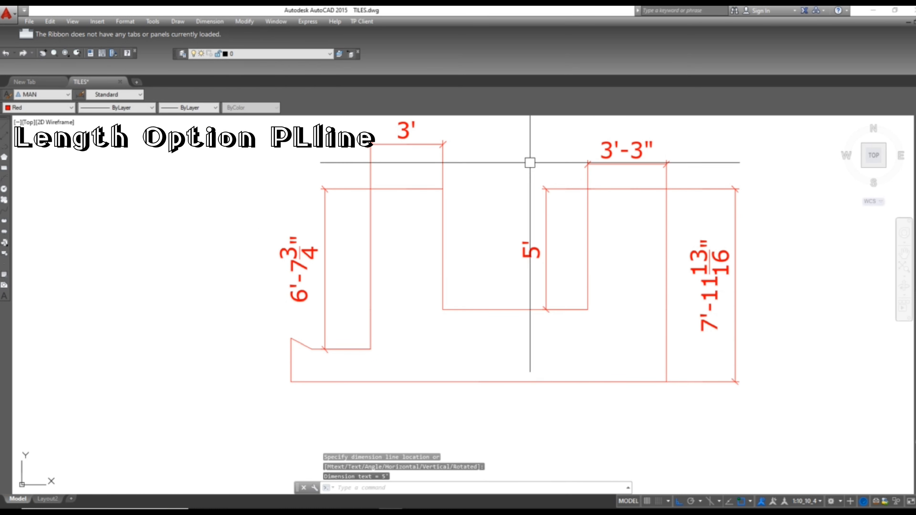
Clear the notch dimension's selection and select the dimensioned outline to examine its connected polyline segments.
{"action": "scroll", "coordinate": [530, 163], "scroll_direction": "down", "scroll_amount": 2}
{"action": "middle_click_drag", "start_coordinate": [530, 163], "coordinate": [494, 235]}
{"action": "scroll", "coordinate": [505, 247], "scroll_direction": "up", "scroll_amount": 2}
{"action": "left_click", "coordinate": [522, 253]}
{"action": "scroll", "coordinate": [542, 194], "scroll_direction": "down", "scroll_amount": 2}
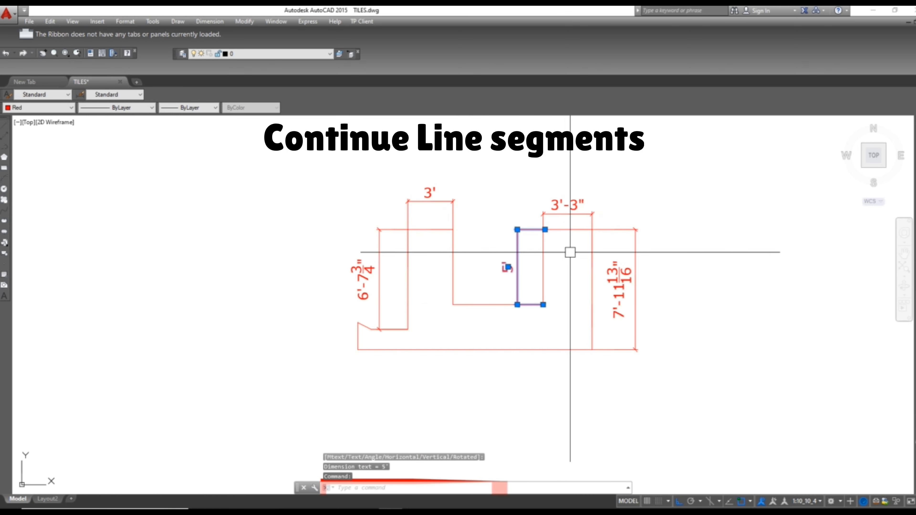
{"action": "key", "text": "Escape"}
{"action": "left_click", "coordinate": [543, 267]}
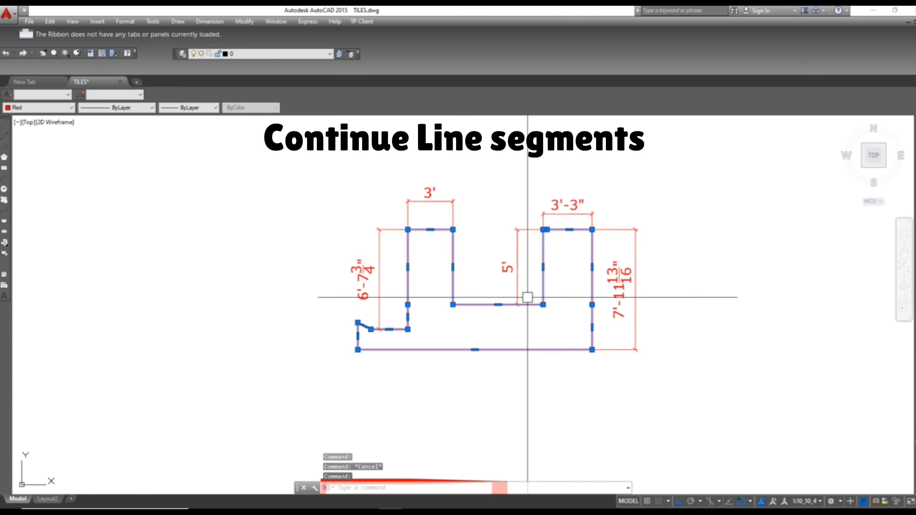
Draw a new stepped polyline in empty space going up, right about 49'-7", down and right again.
{"action": "mouse_move", "coordinate": [521, 164]}
{"action": "middle_mouse_down"}
{"action": "mouse_move", "coordinate": [509, 190]}
{"action": "mouse_move", "coordinate": [526, 447]}
{"action": "middle_mouse_up"}
{"action": "middle_click_drag", "start_coordinate": [486, 419], "coordinate": [485, 417]}
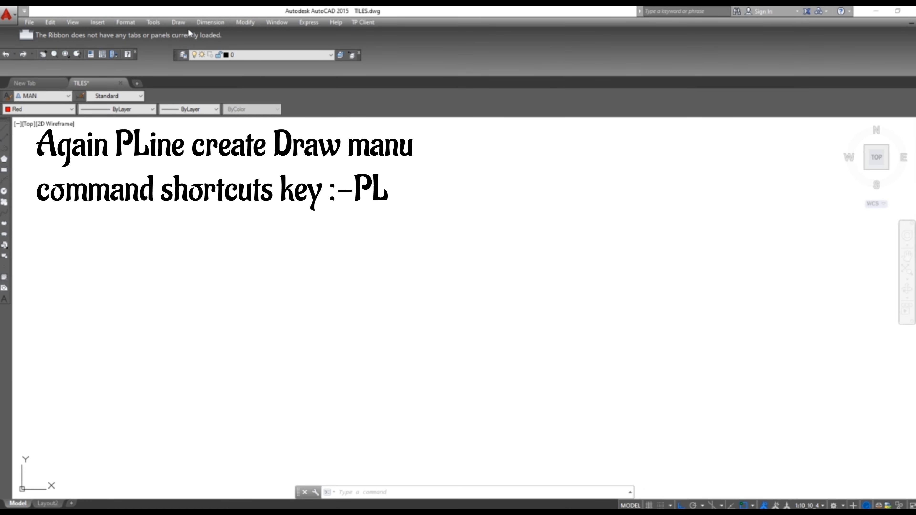
{"action": "left_click", "coordinate": [177, 22]}
{"action": "left_click", "coordinate": [191, 81]}
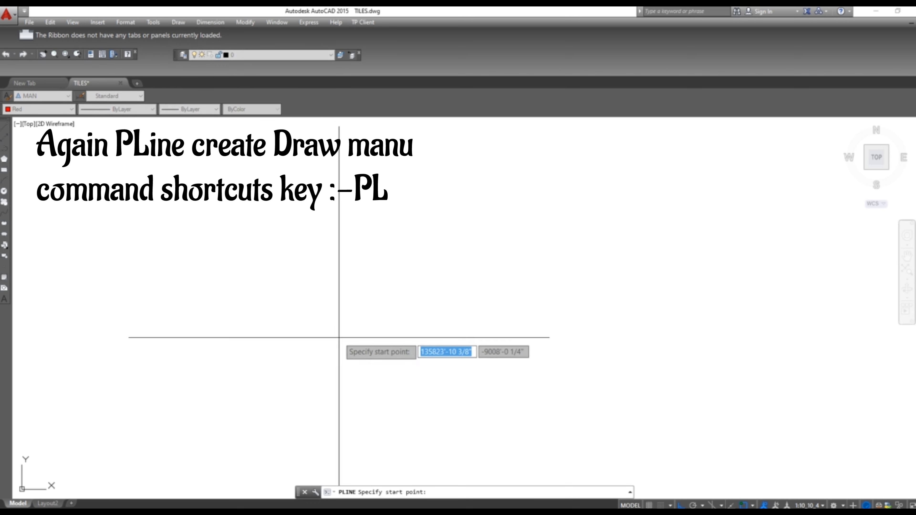
{"action": "left_click", "coordinate": [319, 351]}
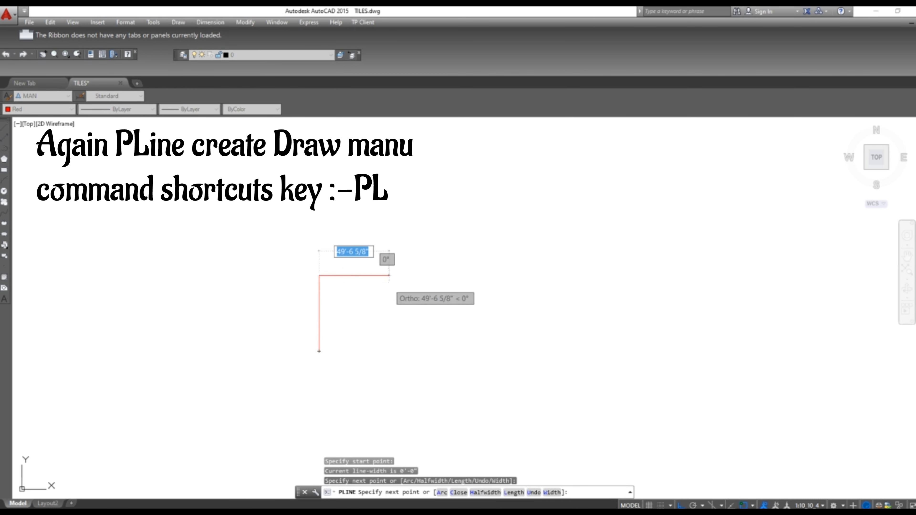
{"action": "left_click", "coordinate": [319, 276]}
{"action": "left_click", "coordinate": [389, 275]}
{"action": "left_click", "coordinate": [389, 355]}
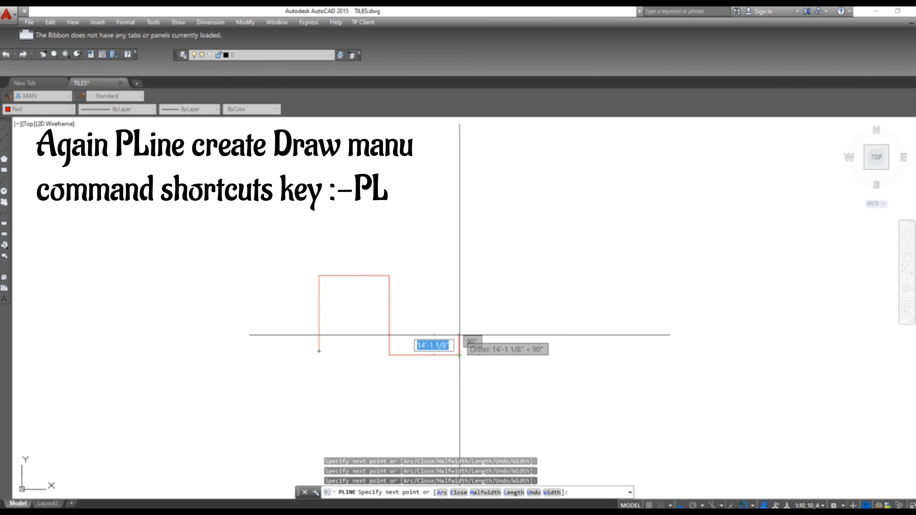
{"action": "left_click", "coordinate": [459, 341]}
Use the Width option with starting and ending width 2 to add a vertical segment upward and a short horizontal segment to the right.
{"action": "left_click", "coordinate": [552, 493]}
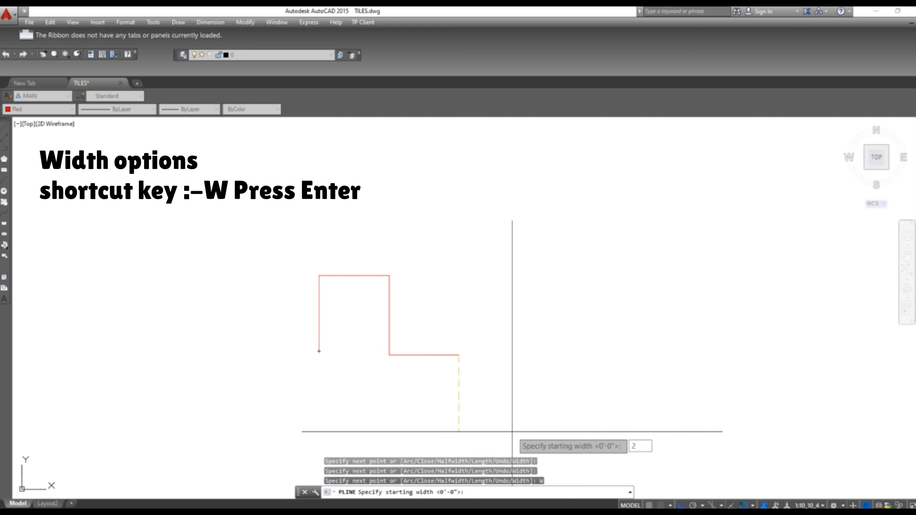
{"action": "key", "text": "Return"}
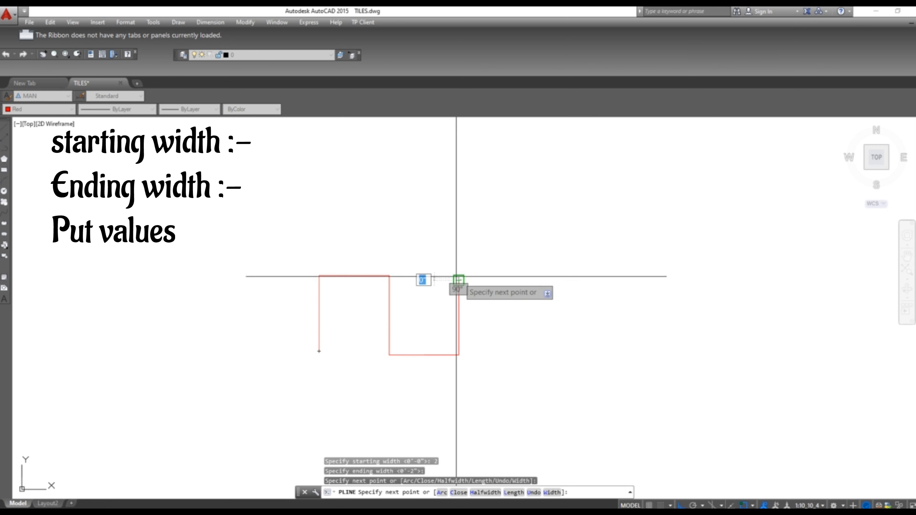
{"action": "left_click", "coordinate": [458, 278]}
{"action": "scroll", "coordinate": [476, 285], "scroll_direction": "up", "scroll_amount": 6}
{"action": "left_click", "coordinate": [516, 265]}
{"action": "scroll", "coordinate": [537, 285], "scroll_direction": "down", "scroll_amount": 3}
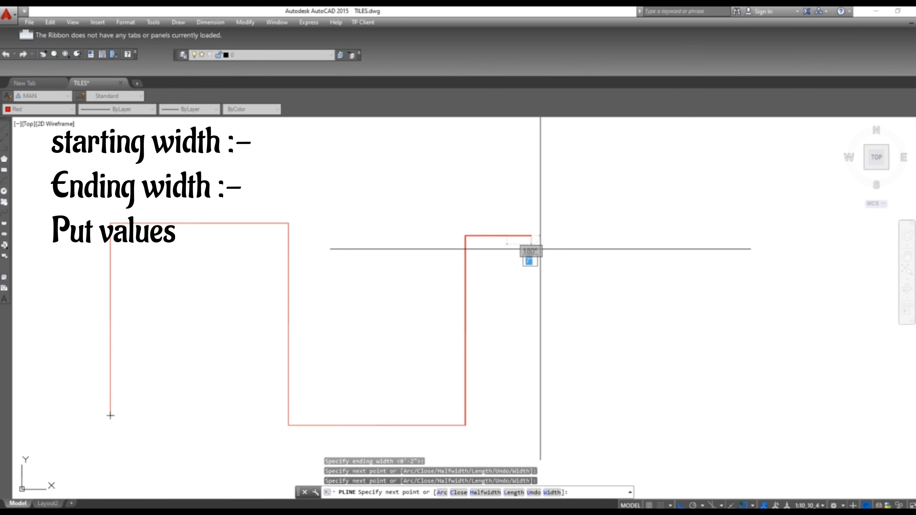
Continue the 2-inch-wide polyline with stepped segments going down, right, up, right and down.
{"action": "scroll", "coordinate": [531, 357], "scroll_direction": "up", "scroll_amount": 2}
{"action": "left_click", "coordinate": [642, 392]}
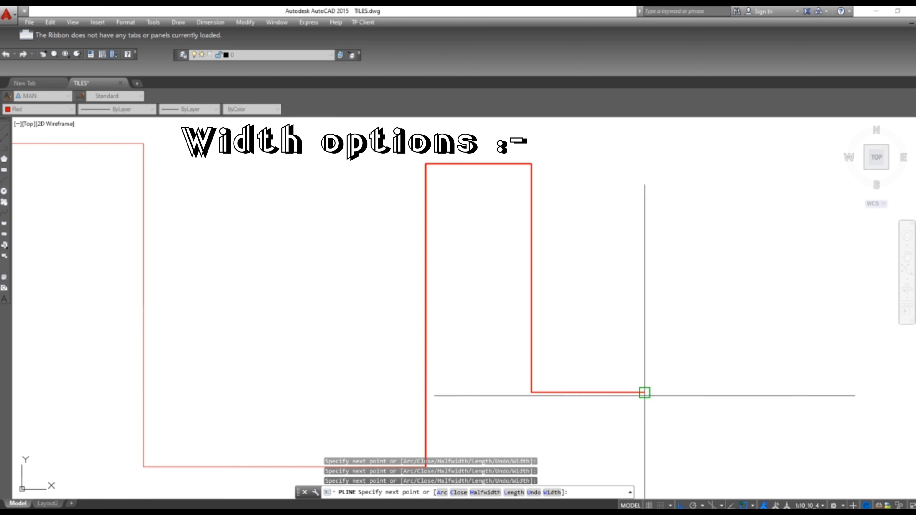
{"action": "left_click", "coordinate": [645, 393]}
{"action": "left_click", "coordinate": [647, 255]}
{"action": "left_click", "coordinate": [755, 256]}
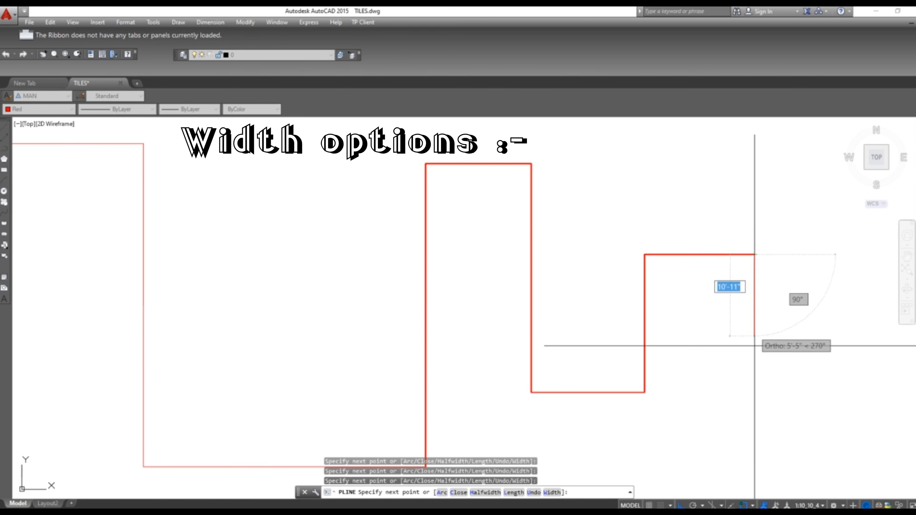
{"action": "left_click", "coordinate": [754, 379]}
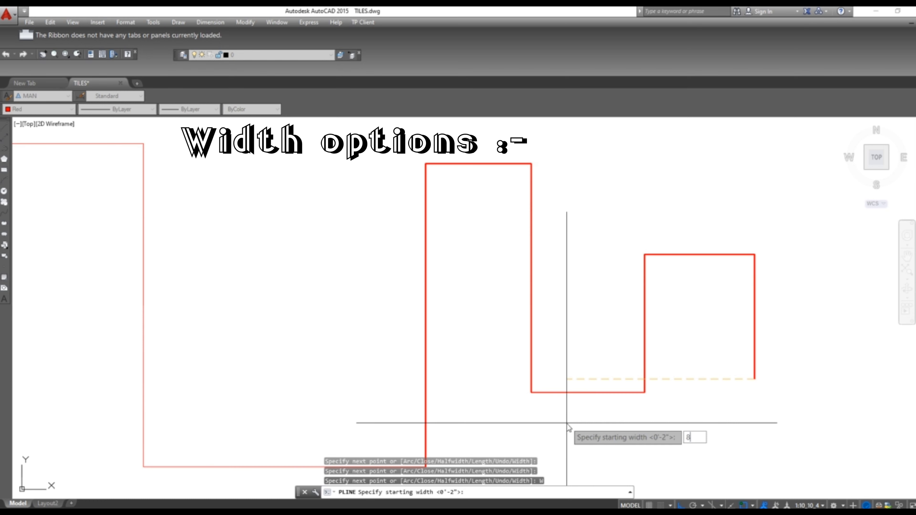
Use the Width option with starting and ending width 8 to add a vertical segment downward and a horizontal segment to the left.
{"action": "scroll", "coordinate": [573, 330], "scroll_direction": "down", "scroll_amount": 2}
{"action": "key", "text": "Return"}
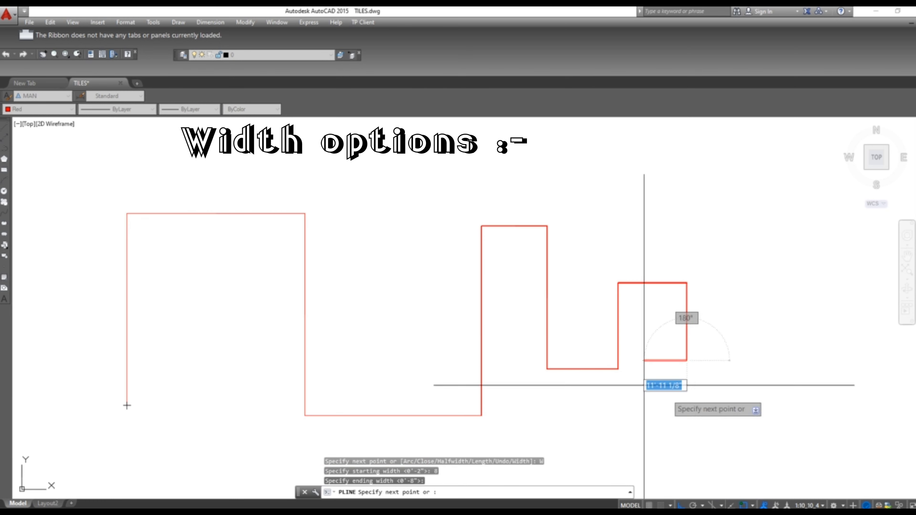
{"action": "scroll", "coordinate": [688, 339], "scroll_direction": "down", "scroll_amount": 1}
{"action": "scroll", "coordinate": [620, 419], "scroll_direction": "up", "scroll_amount": 2}
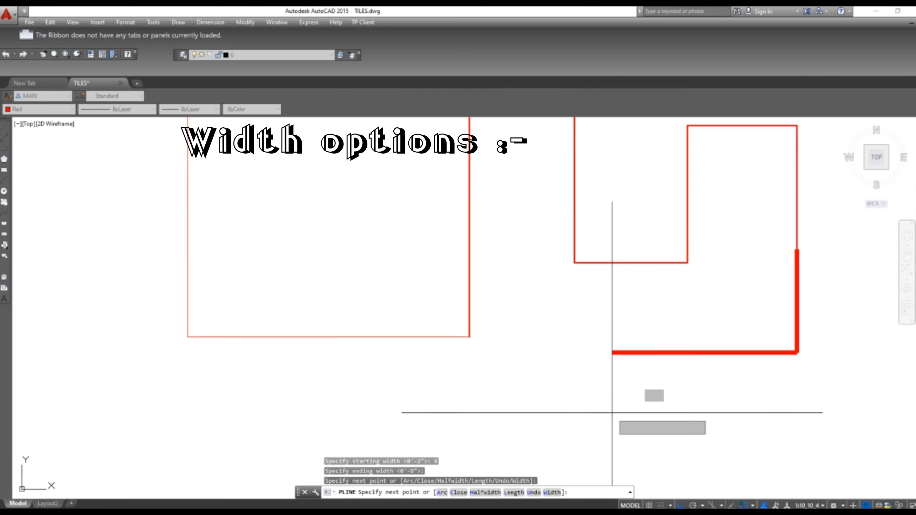
{"action": "left_click", "coordinate": [611, 413]}
Extend the thick polyline below the thin outline with stepped segments going down, left, a short distance up and left again.
{"action": "scroll", "coordinate": [547, 343], "scroll_direction": "down", "scroll_amount": 2}
{"action": "left_click", "coordinate": [541, 384]}
{"action": "scroll", "coordinate": [493, 382], "scroll_direction": "up", "scroll_amount": 2}
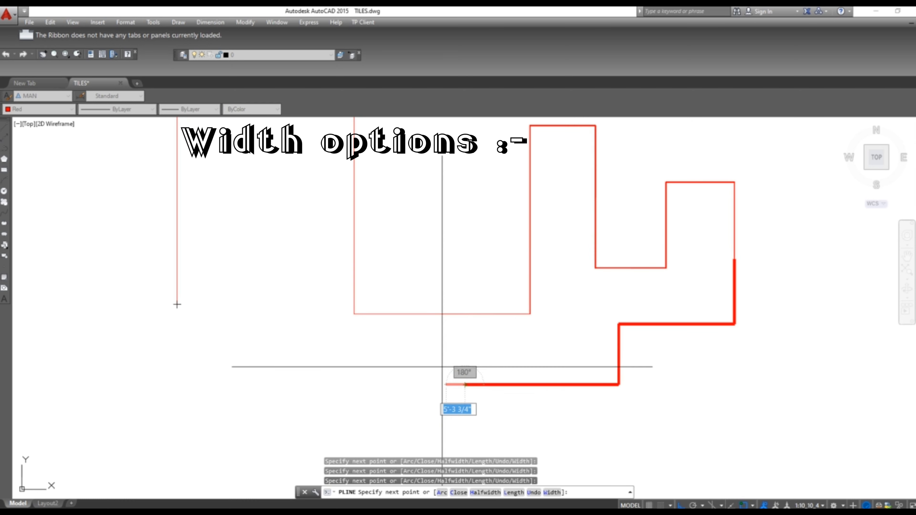
{"action": "left_click", "coordinate": [465, 385]}
{"action": "left_click", "coordinate": [455, 350]}
{"action": "left_click", "coordinate": [316, 353]}
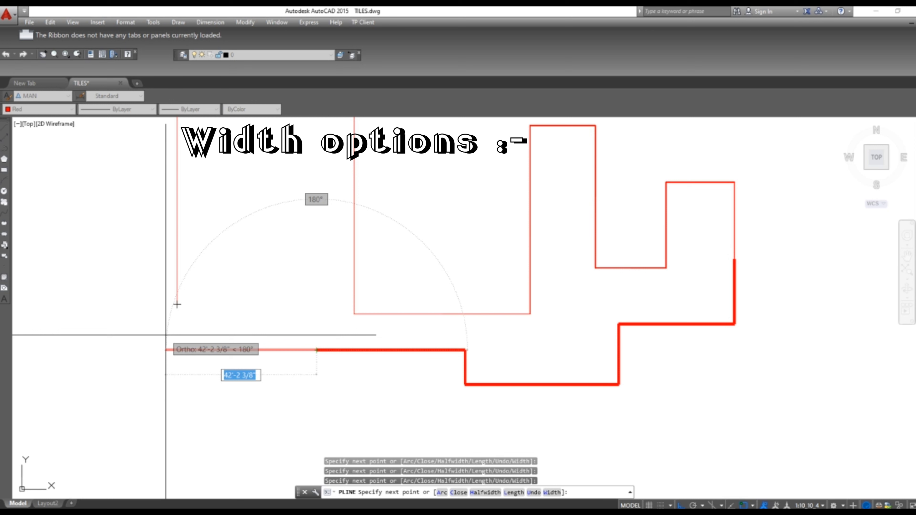
Finish the polyline with the Close option back to its start point and select it to examine its connected segments.
{"action": "key", "text": "Return"}
{"action": "scroll", "coordinate": [235, 289], "scroll_direction": "down", "scroll_amount": 4}
{"action": "key", "text": "Escape"}
{"action": "scroll", "coordinate": [298, 312], "scroll_direction": "up", "scroll_amount": 4}
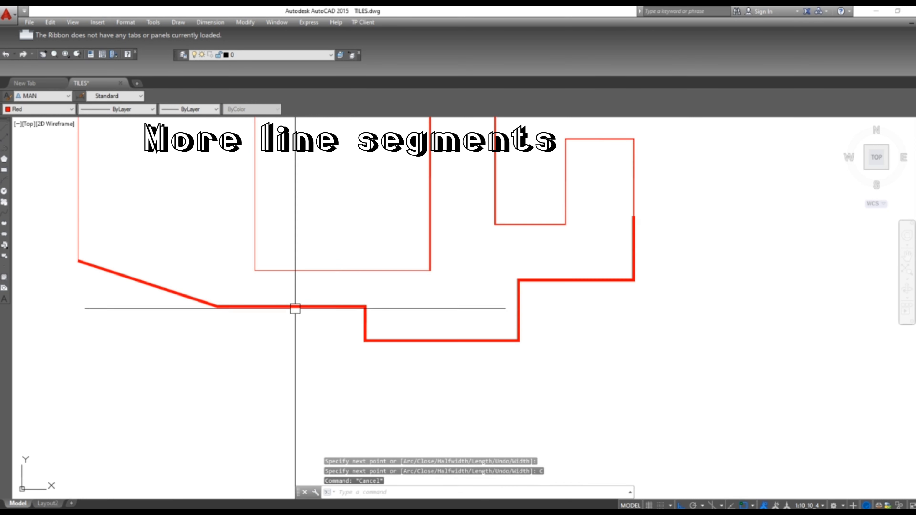
{"action": "left_click", "coordinate": [296, 304]}
Clear the selection and draw a new thick polyline in empty space going down, right, up, left and up.
{"action": "scroll", "coordinate": [309, 307], "scroll_direction": "down", "scroll_amount": 4}
{"action": "middle_click_drag", "start_coordinate": [388, 301], "coordinate": [417, 429]}
{"action": "middle_click_drag", "start_coordinate": [403, 247], "coordinate": [403, 508]}
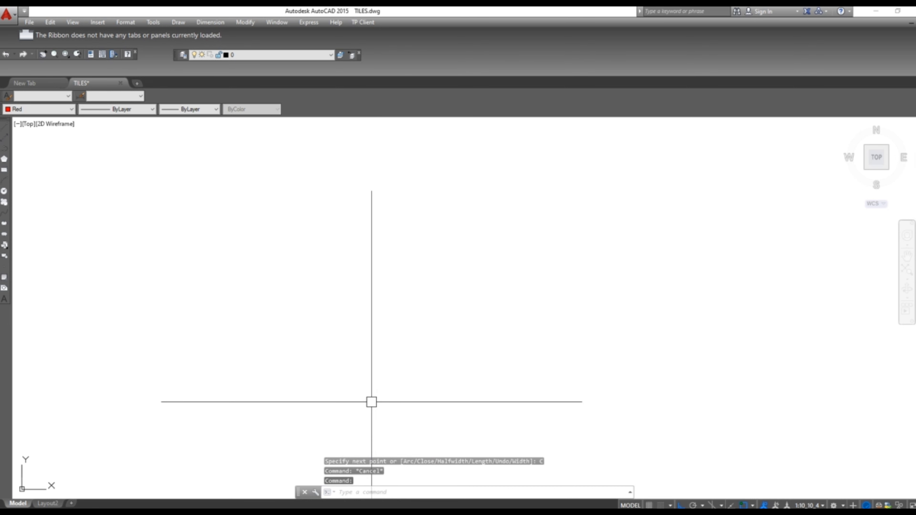
{"action": "key", "text": "Escape"}
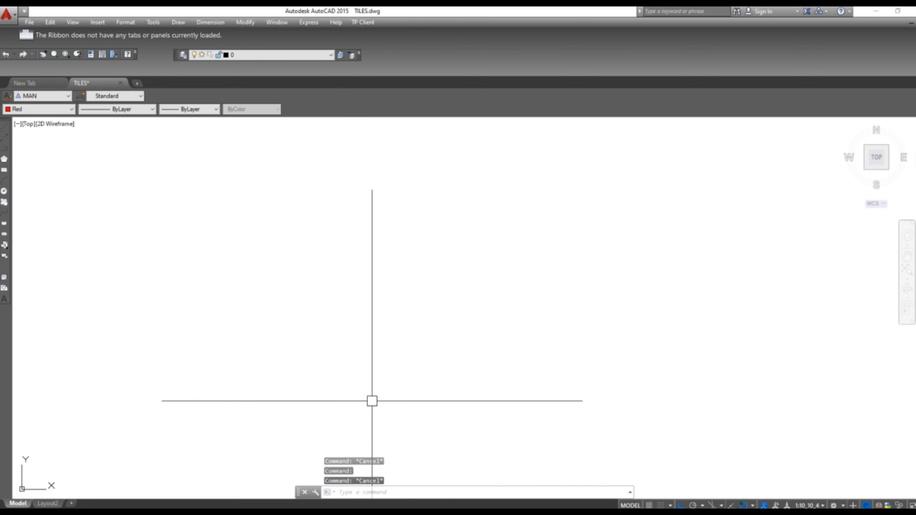
{"action": "type", "text": "PL"}
{"action": "key", "text": "Return"}
{"action": "left_click", "coordinate": [319, 241]}
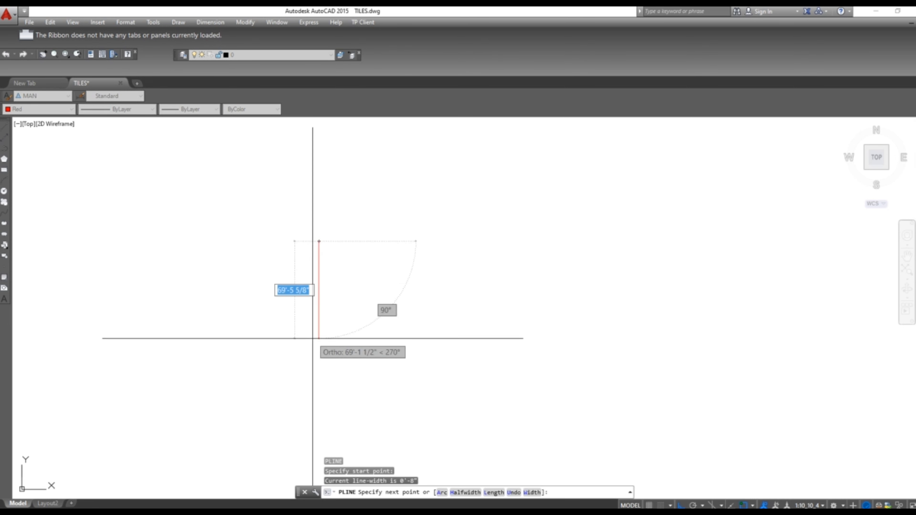
{"action": "left_click", "coordinate": [319, 329]}
{"action": "left_click", "coordinate": [399, 328]}
{"action": "scroll", "coordinate": [397, 251], "scroll_direction": "up", "scroll_amount": 4}
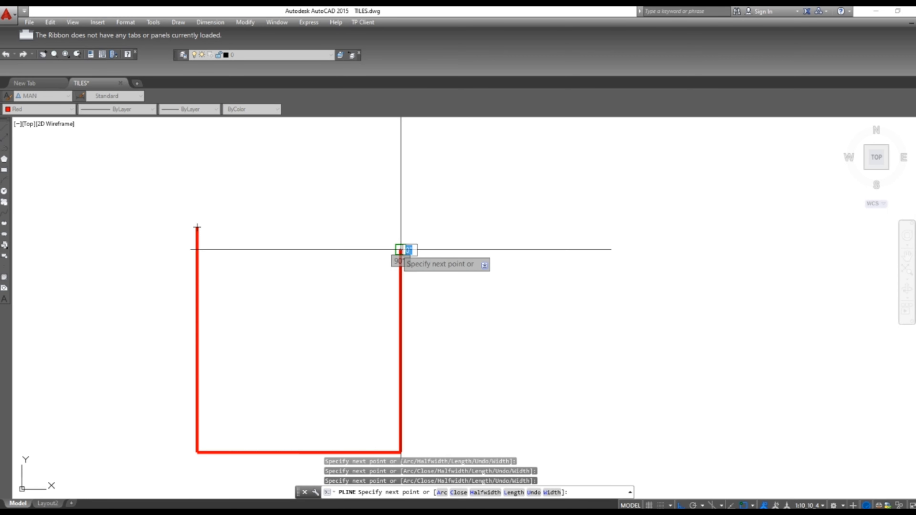
{"action": "left_click", "coordinate": [401, 250]}
{"action": "left_click", "coordinate": [278, 250]}
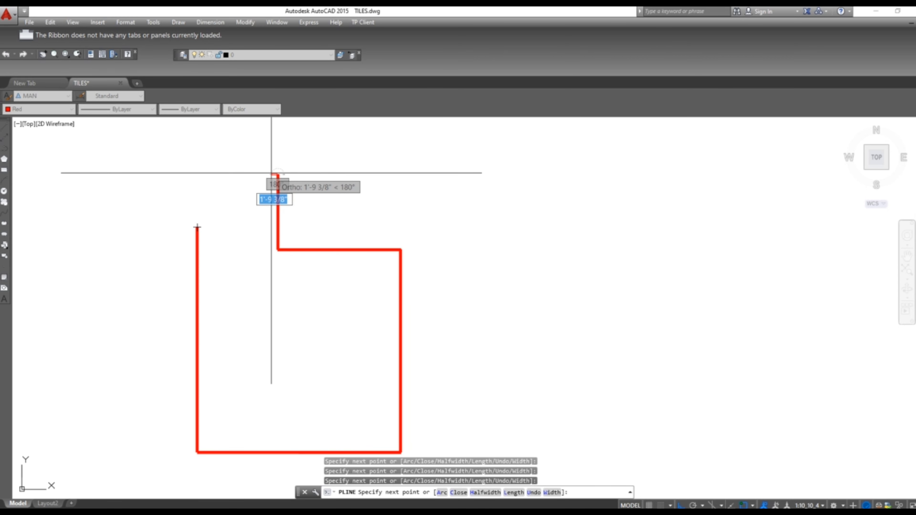
{"action": "left_click", "coordinate": [278, 175]}
Use the Arc option to add two connected arcs toward the left, the first bulging upward and the second downward.
{"action": "type", "text": "a"}
{"action": "key", "text": "Return"}
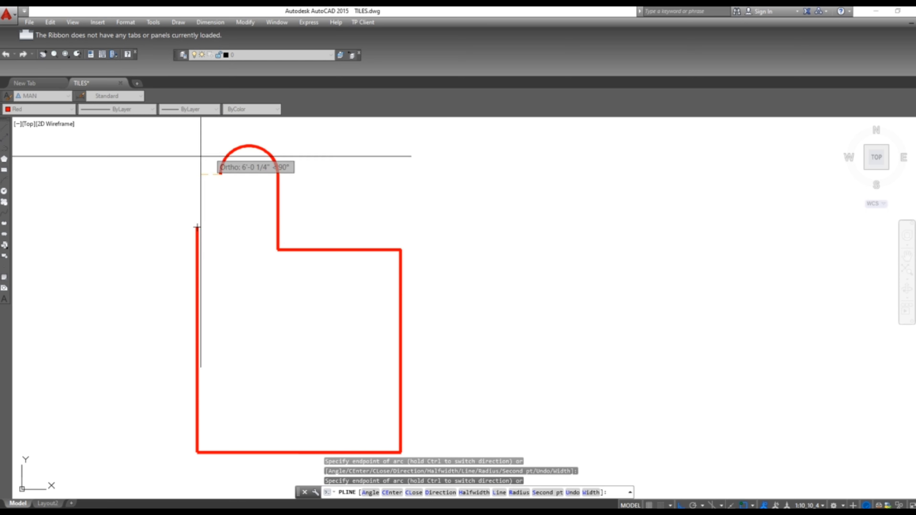
{"action": "left_click", "coordinate": [220, 175]}
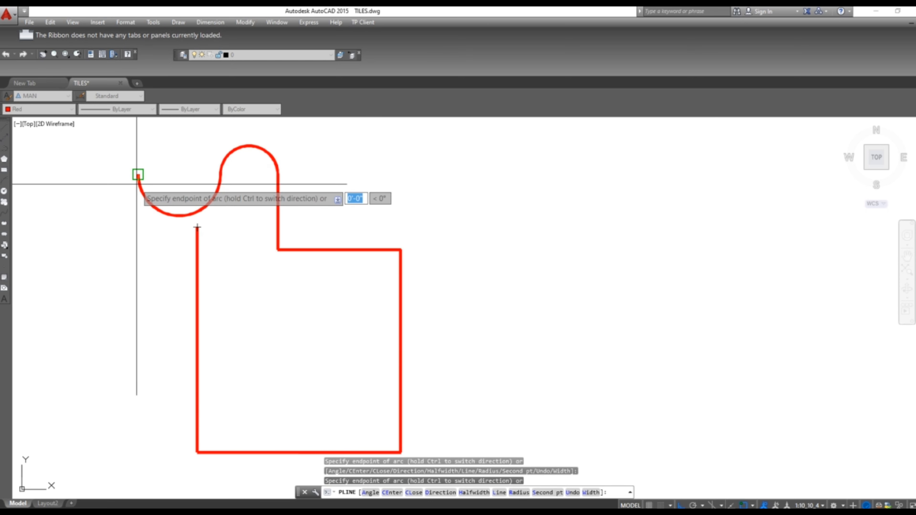
Switch back with the Line option and add a straight vertical segment downward from the end of the second arc.
{"action": "type", "text": "L"}
{"action": "key", "text": "Return"}
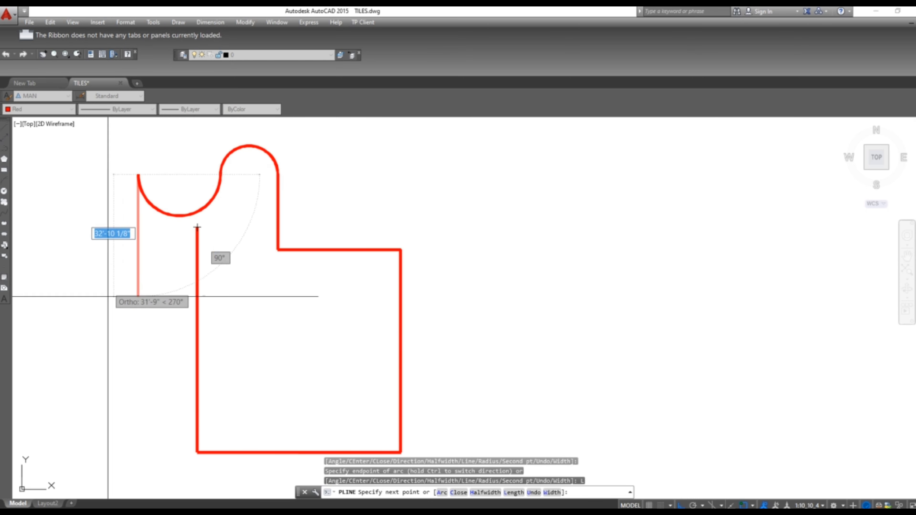
{"action": "left_click", "coordinate": [138, 304]}
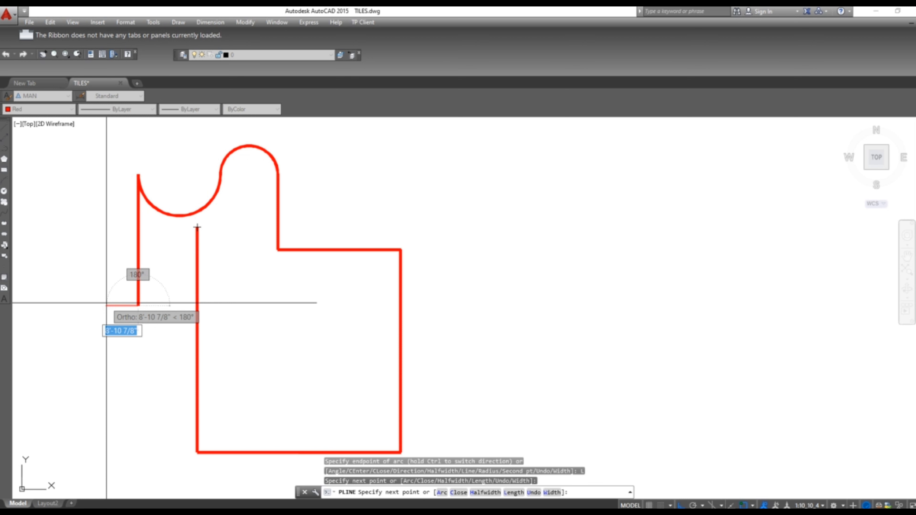